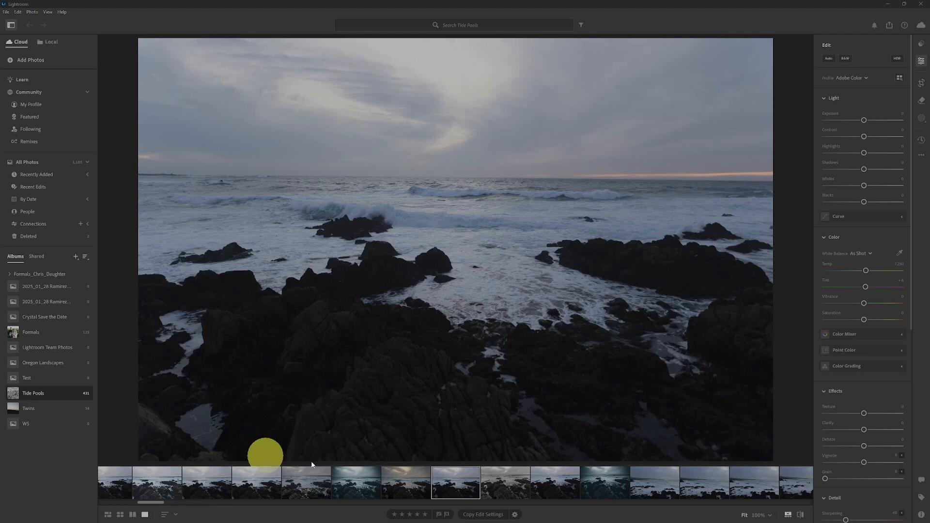
- Compare the teal-toned edit of the tide pool photo, select the unedited version and show its recommended presets
{"action": "left_click", "coordinate": [353, 490]}
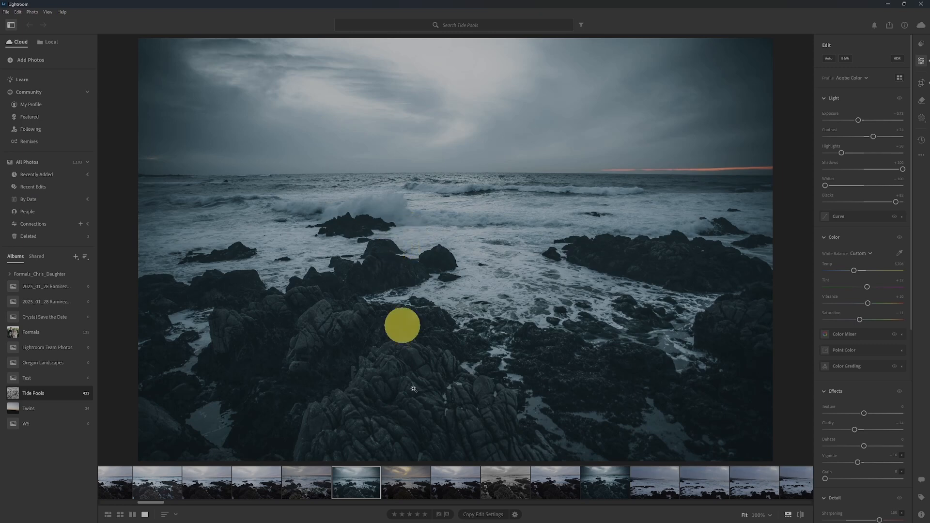
{"action": "left_click", "coordinate": [452, 483]}
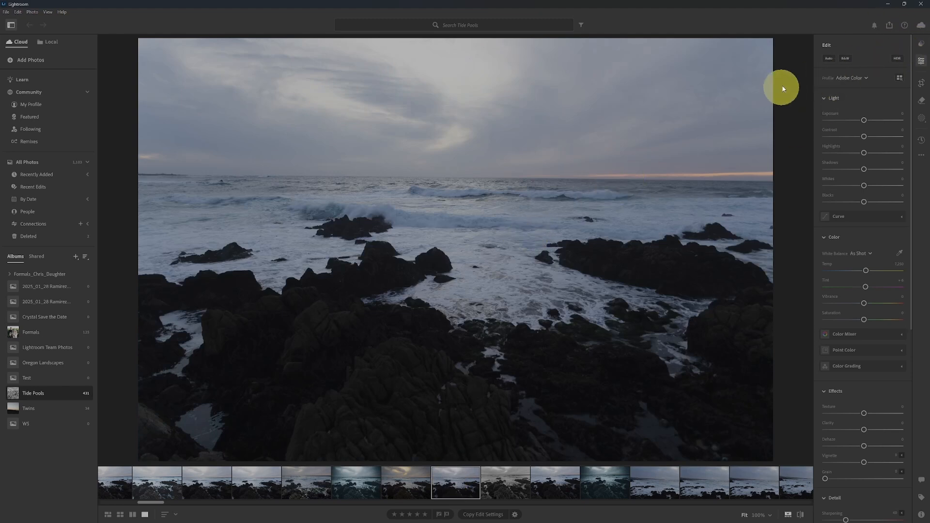
{"action": "left_click", "coordinate": [922, 47]}
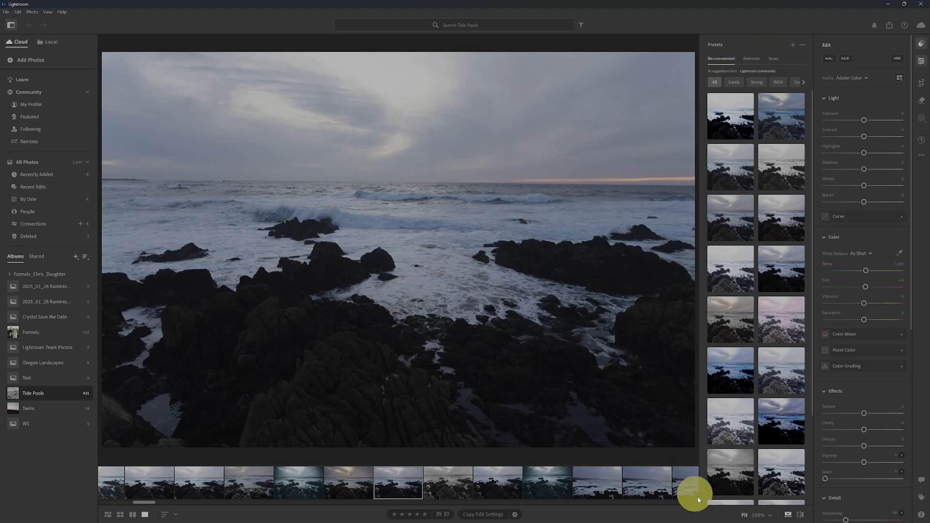
- Browse the Strong and B&W recommended presets and preview several of them on the tide pool photo
{"action": "left_click", "coordinate": [731, 129]}
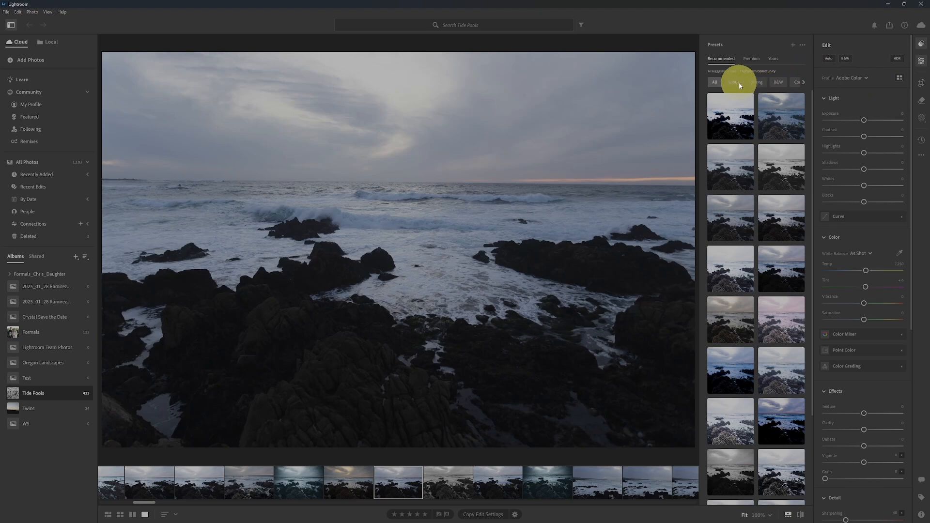
{"action": "left_click", "coordinate": [760, 84]}
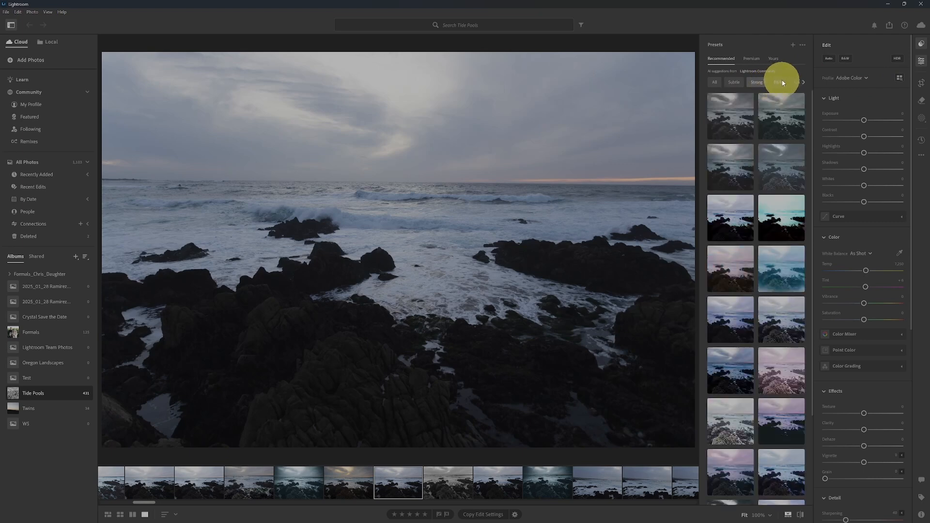
{"action": "left_click", "coordinate": [778, 83]}
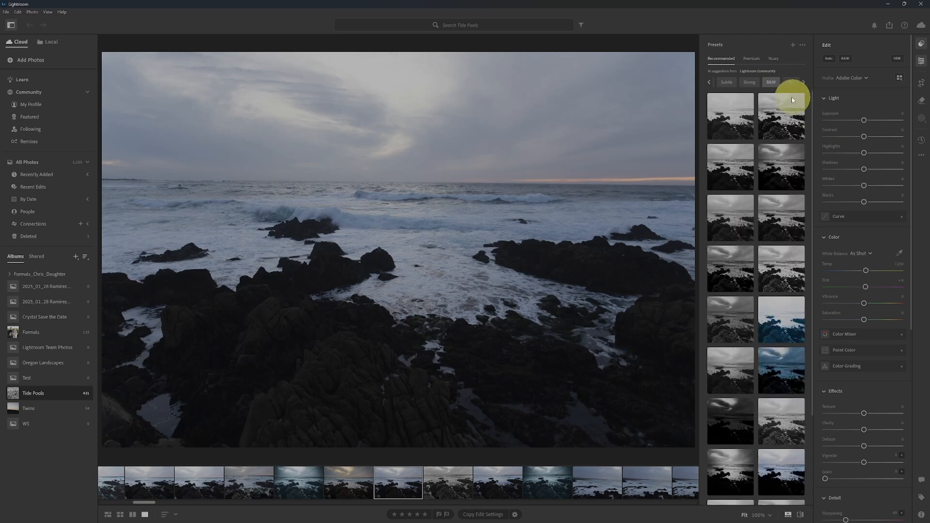
{"action": "left_click", "coordinate": [751, 83]}
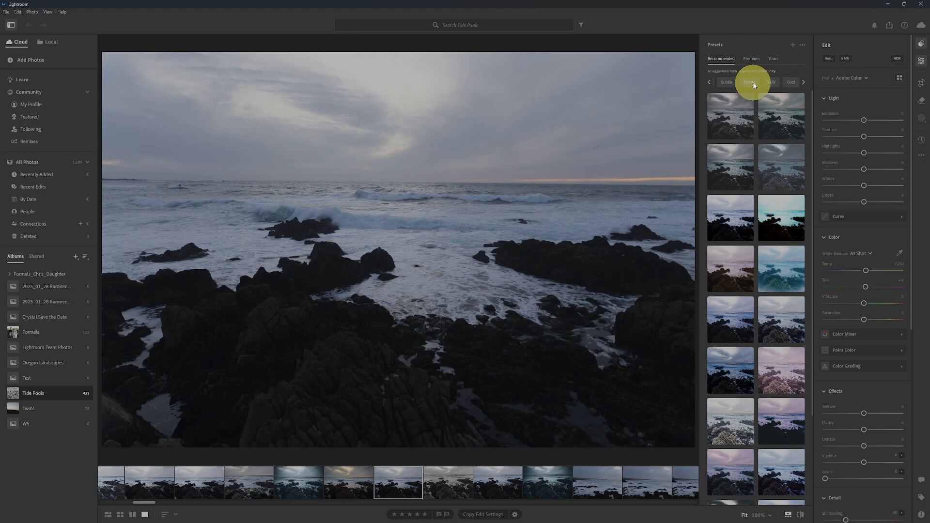
{"action": "left_click", "coordinate": [783, 119]}
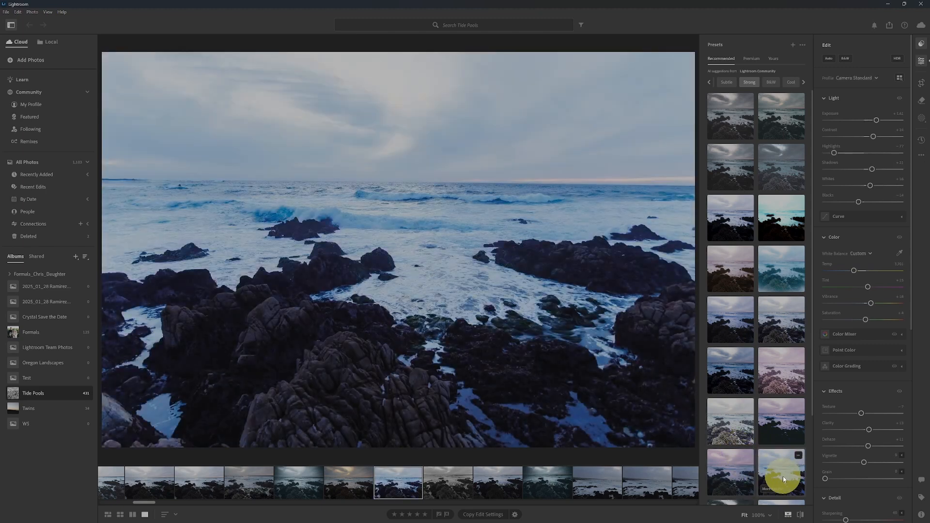
{"action": "scroll", "coordinate": [785, 404], "scroll_direction": "down", "scroll_amount": 2}
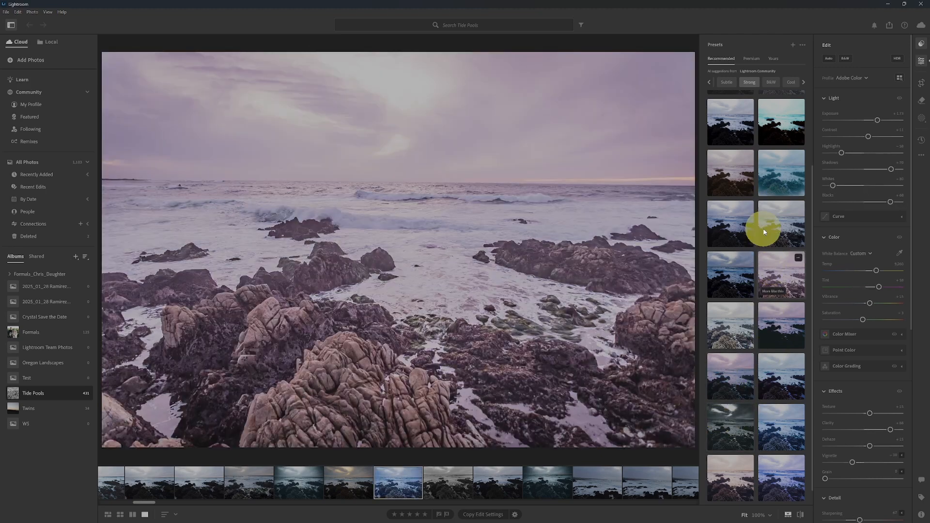
{"action": "scroll", "coordinate": [737, 228], "scroll_direction": "up", "scroll_amount": 2}
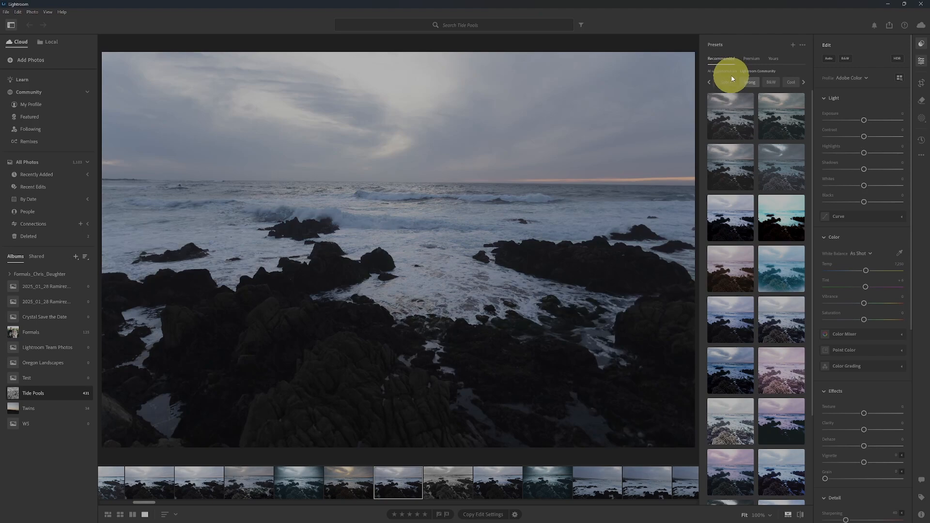
- Show all recommended presets and preview several different looks on the tide pool photo
{"action": "left_click", "coordinate": [709, 81]}
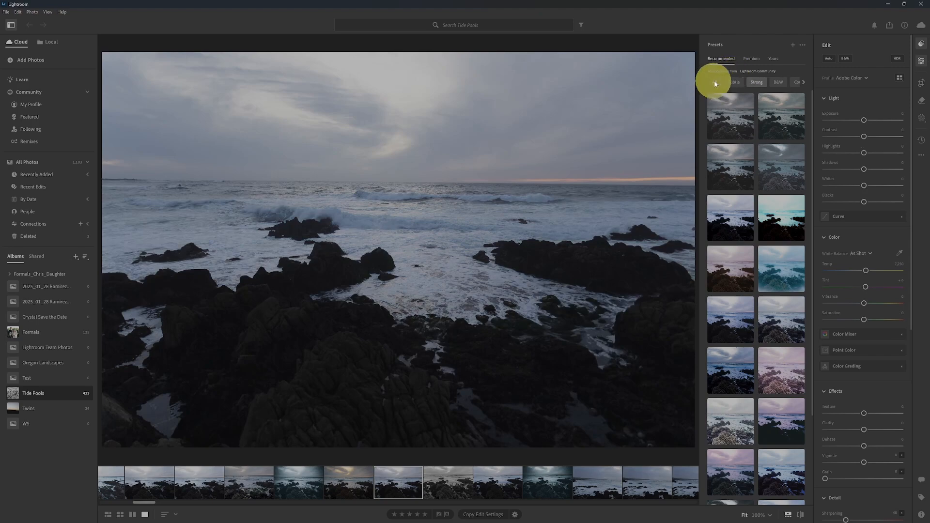
{"action": "left_click", "coordinate": [714, 82]}
{"action": "left_click", "coordinate": [769, 122]}
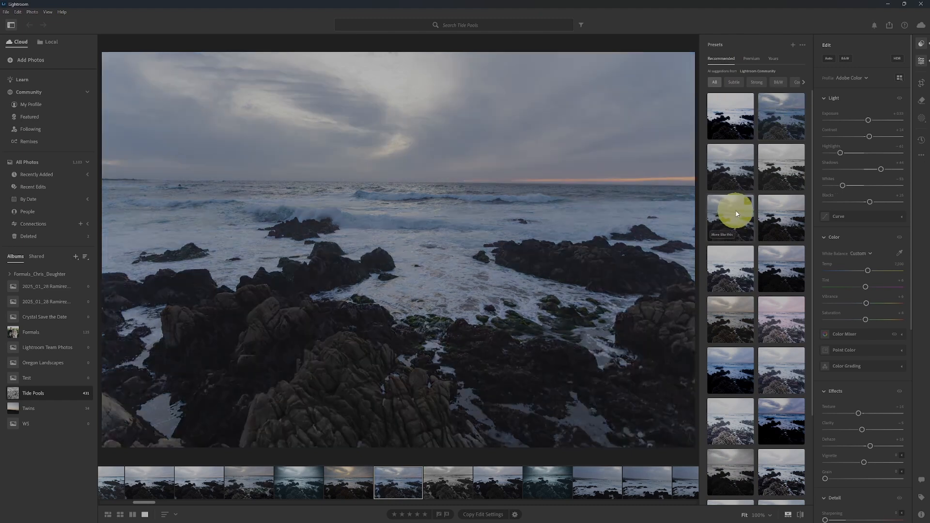
{"action": "left_click", "coordinate": [728, 269]}
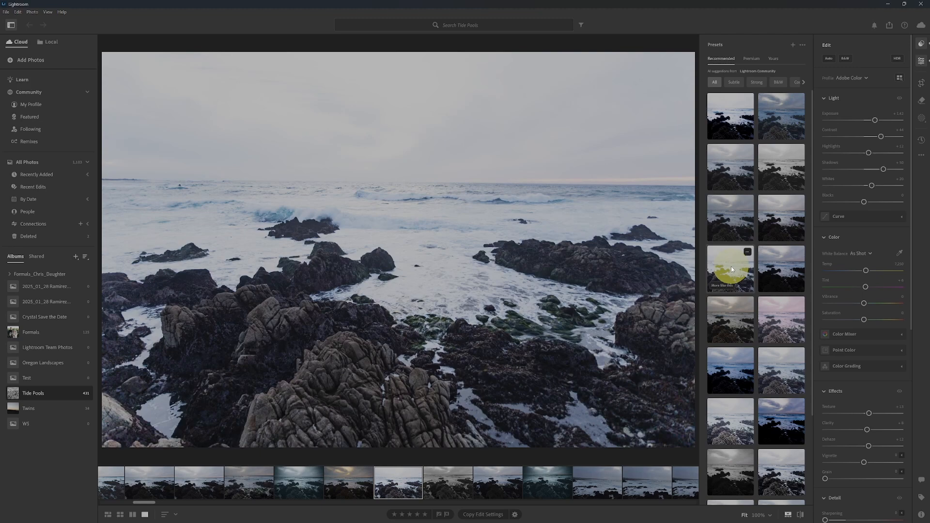
{"action": "scroll", "coordinate": [749, 284], "scroll_direction": "down", "scroll_amount": 2}
{"action": "left_click", "coordinate": [730, 341]}
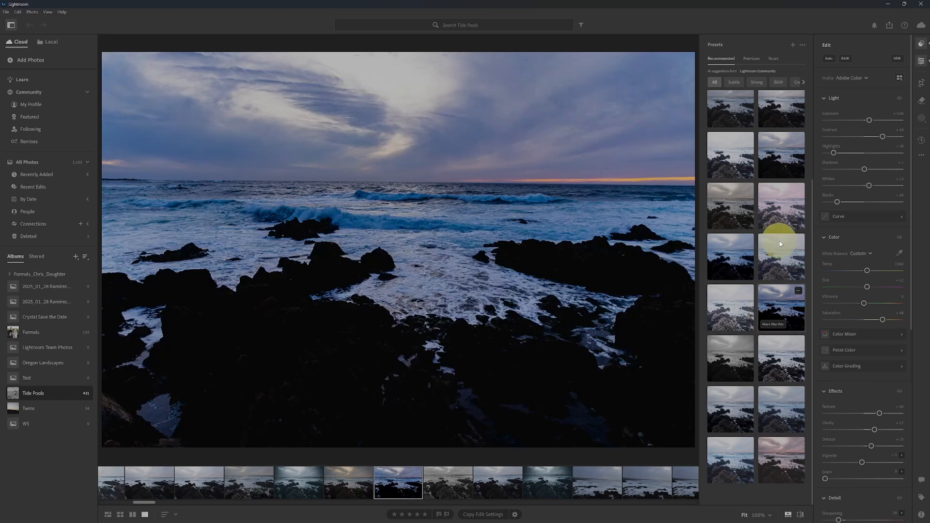
{"action": "left_click", "coordinate": [747, 253]}
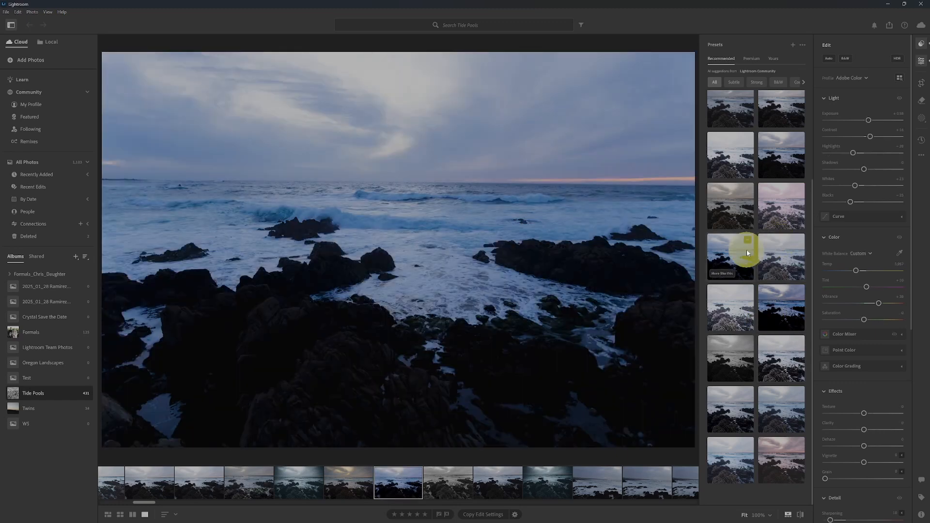
{"action": "scroll", "coordinate": [775, 296], "scroll_direction": "up", "scroll_amount": 2}
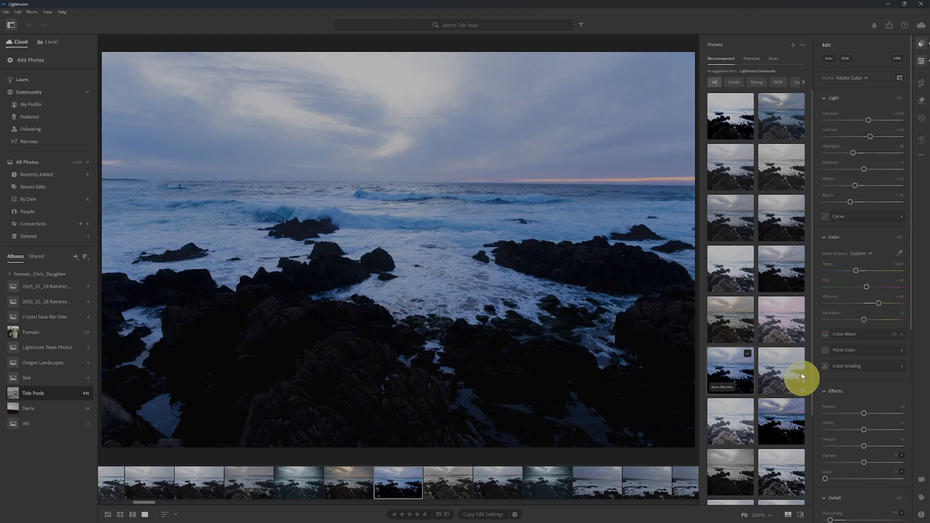
{"action": "left_click", "coordinate": [776, 333]}
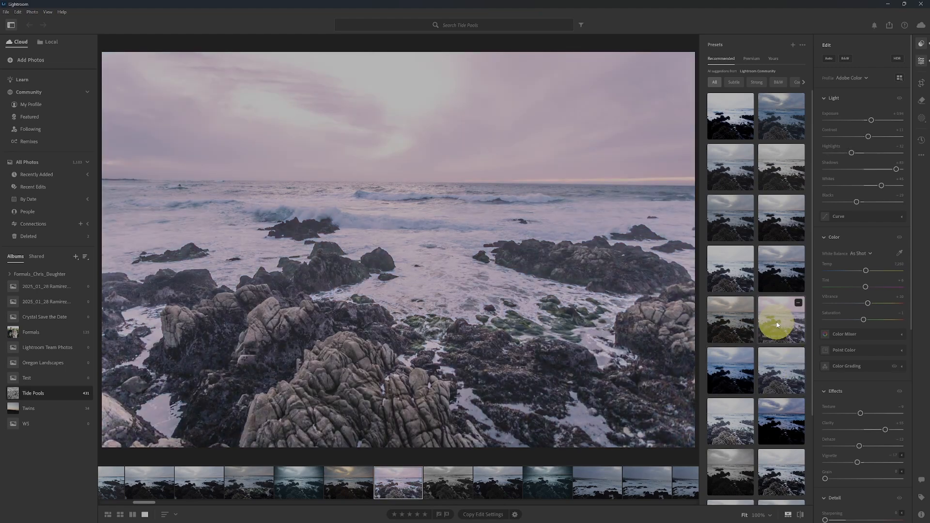
- Among the Strong presets, apply the first preset in the second row and reduce its amount to about 77
{"action": "left_click", "coordinate": [759, 83]}
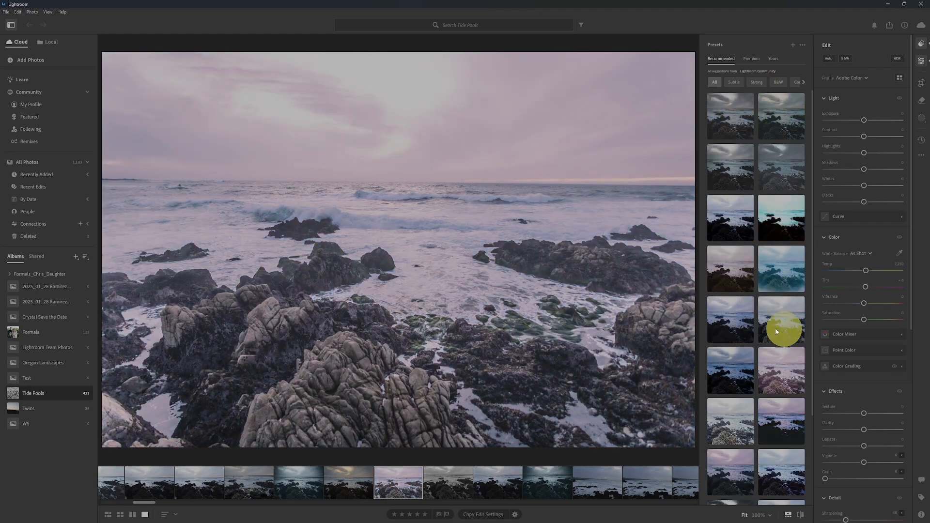
{"action": "scroll", "coordinate": [771, 287], "scroll_direction": "down", "scroll_amount": 1}
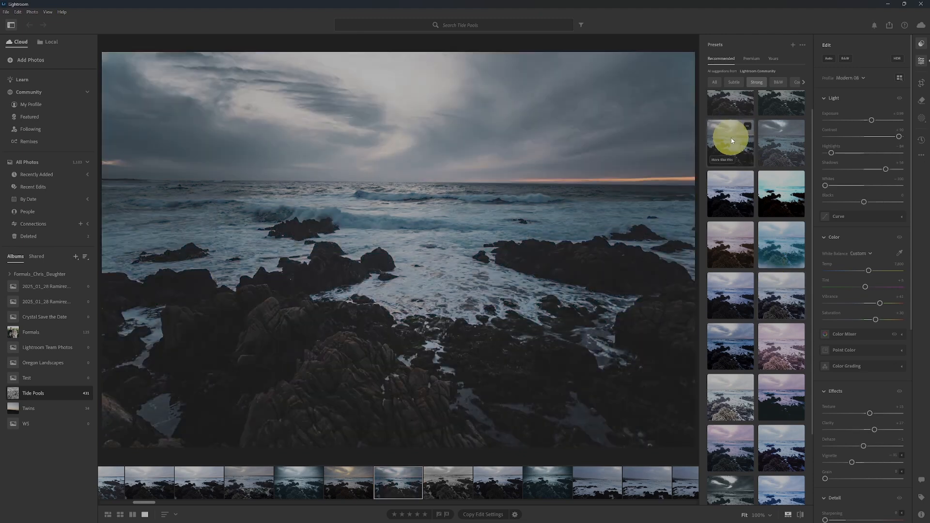
{"action": "left_click", "coordinate": [731, 140]}
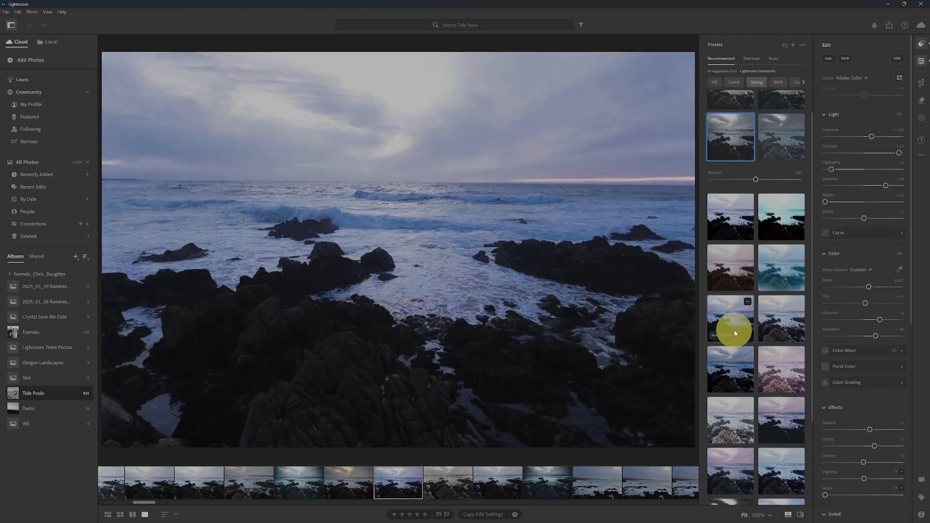
{"action": "left_click", "coordinate": [731, 139]}
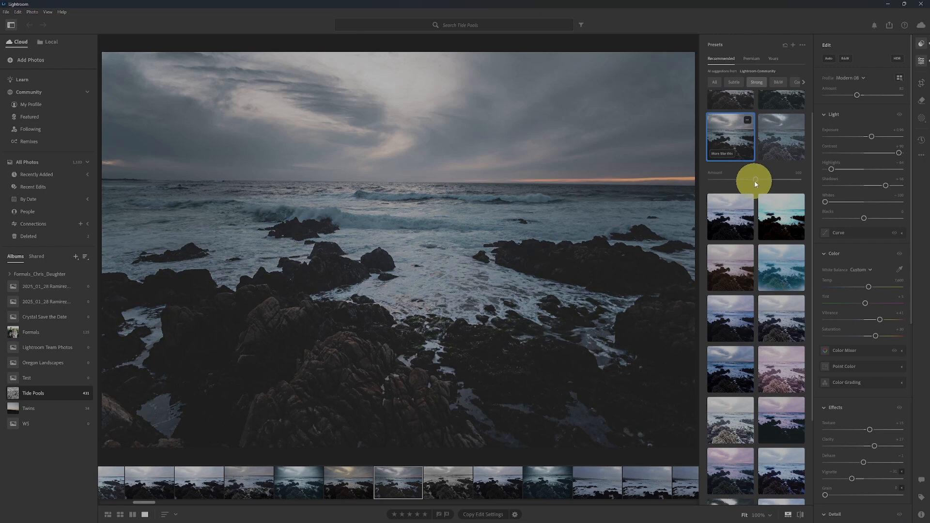
{"action": "mouse_move", "coordinate": [745, 177]}
{"action": "left_mouse_down"}
{"action": "mouse_move", "coordinate": [809, 179]}
{"action": "mouse_move", "coordinate": [749, 180]}
{"action": "left_mouse_up"}
{"action": "left_click_drag", "start_coordinate": [749, 179], "coordinate": [744, 182]}
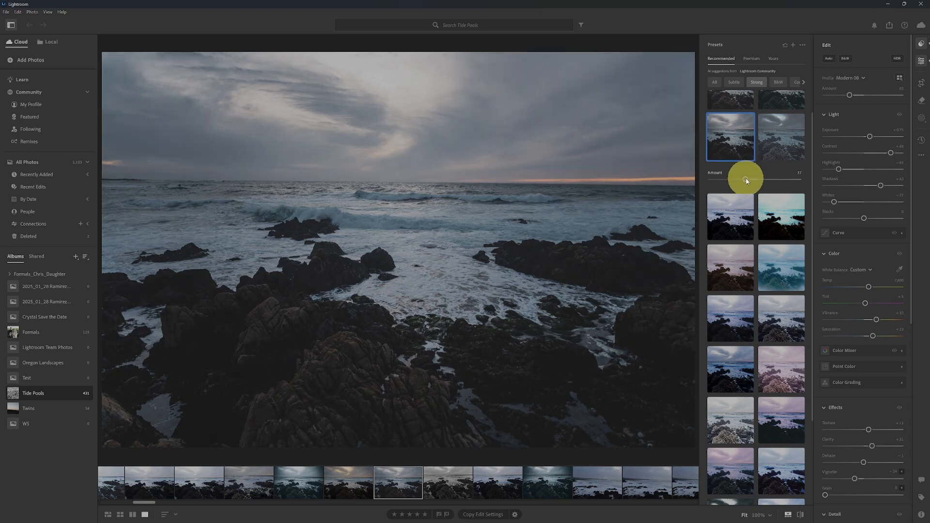
- Apply the second preset in the Strong group's second row at an amount of about 72, and raise Exposure to about +0.62
{"action": "left_click", "coordinate": [769, 142]}
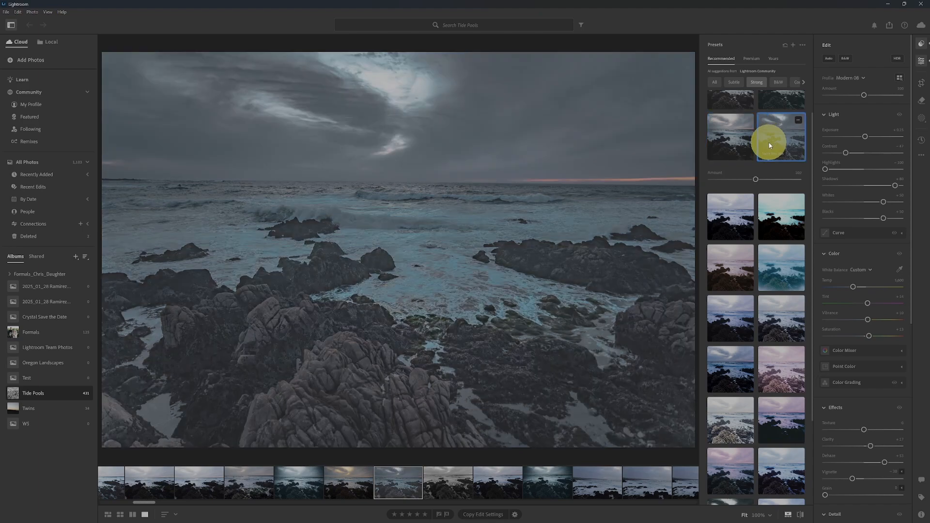
{"action": "left_click_drag", "start_coordinate": [752, 179], "coordinate": [745, 179]}
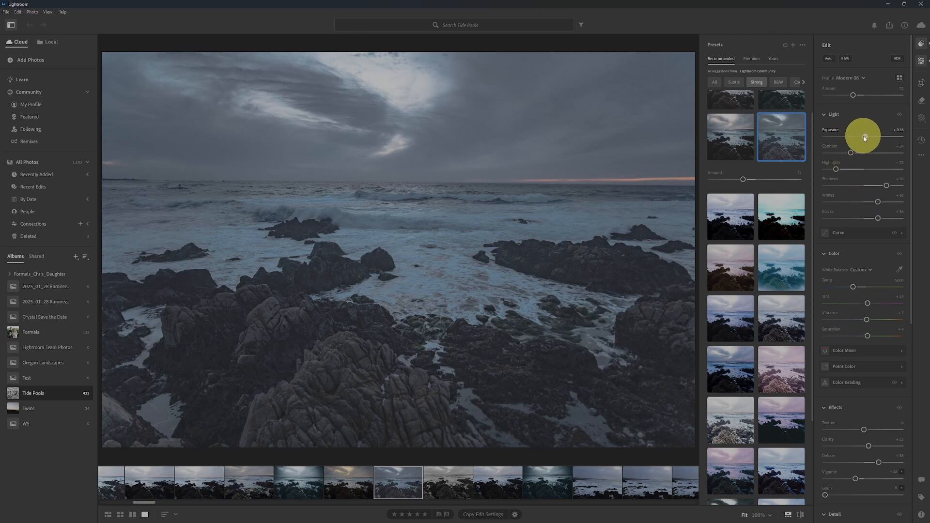
{"action": "left_click_drag", "start_coordinate": [865, 137], "coordinate": [867, 137]}
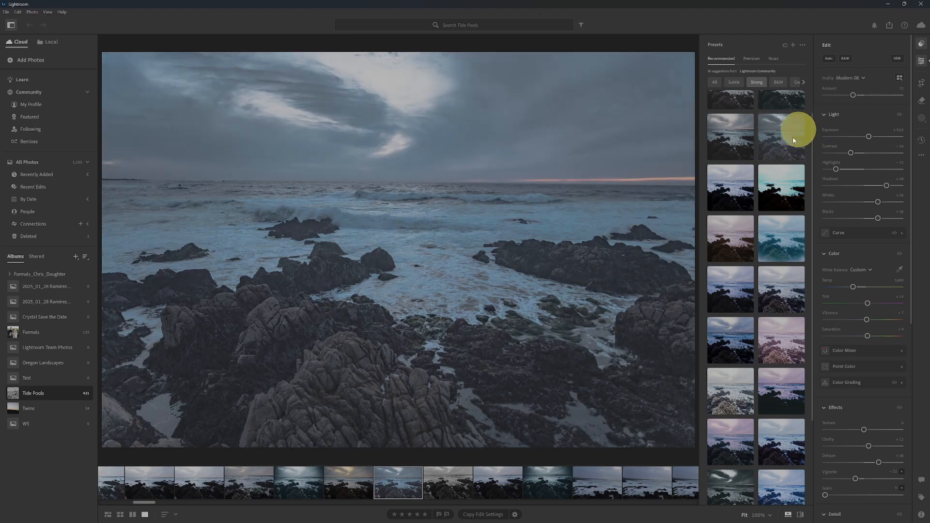
- Look over the Strong presets once more and filter the recommended presets to Warm
{"action": "scroll", "coordinate": [762, 162], "scroll_direction": "up", "scroll_amount": 1}
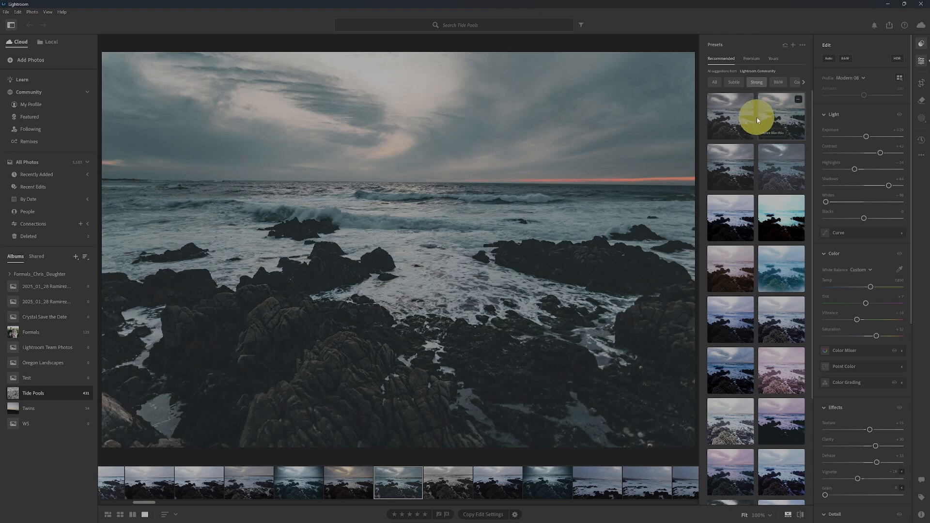
{"action": "left_click", "coordinate": [803, 82]}
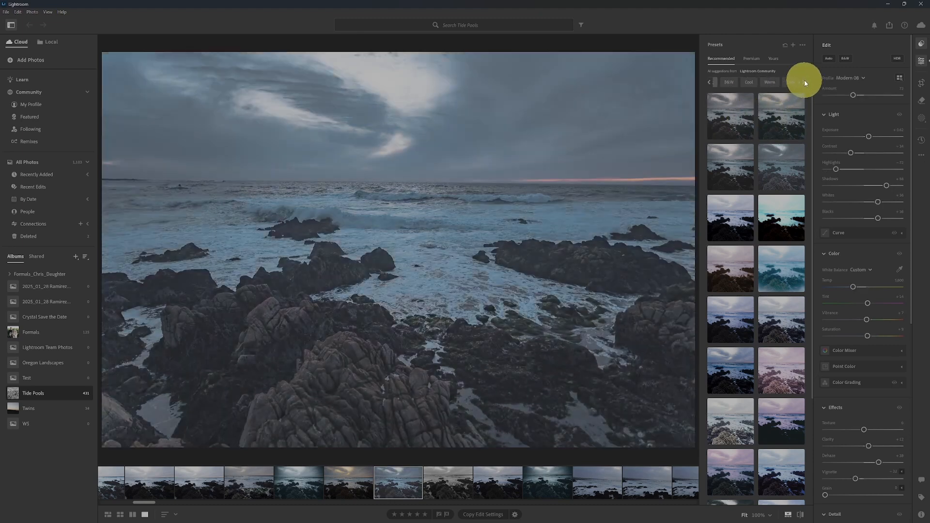
{"action": "left_click", "coordinate": [770, 82]}
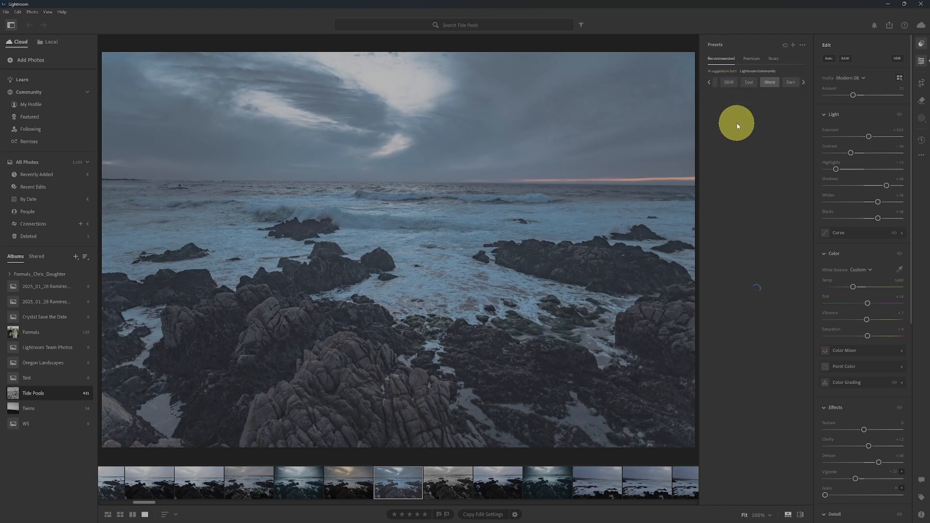
- Open the Lightroom Community and browse its Daily inspiration photos
{"action": "left_click", "coordinate": [752, 72]}
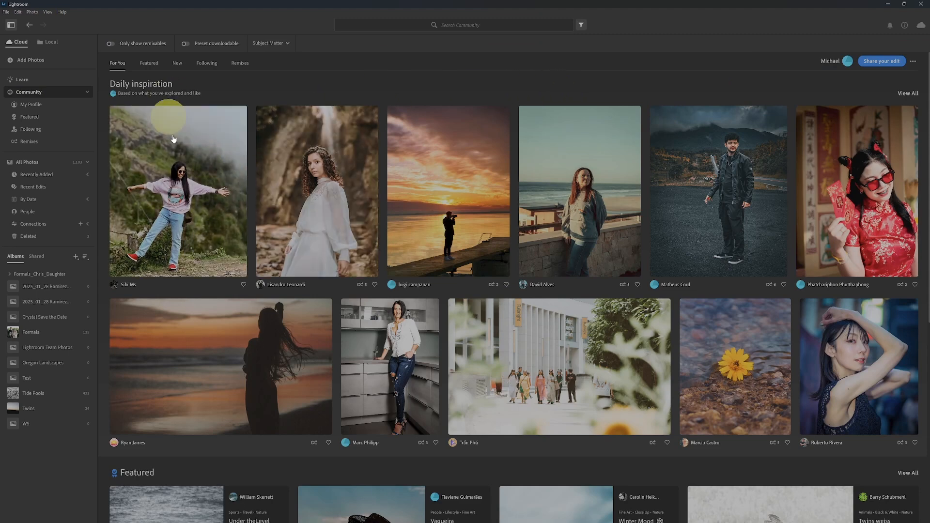
{"action": "mouse_move", "coordinate": [805, 396]}
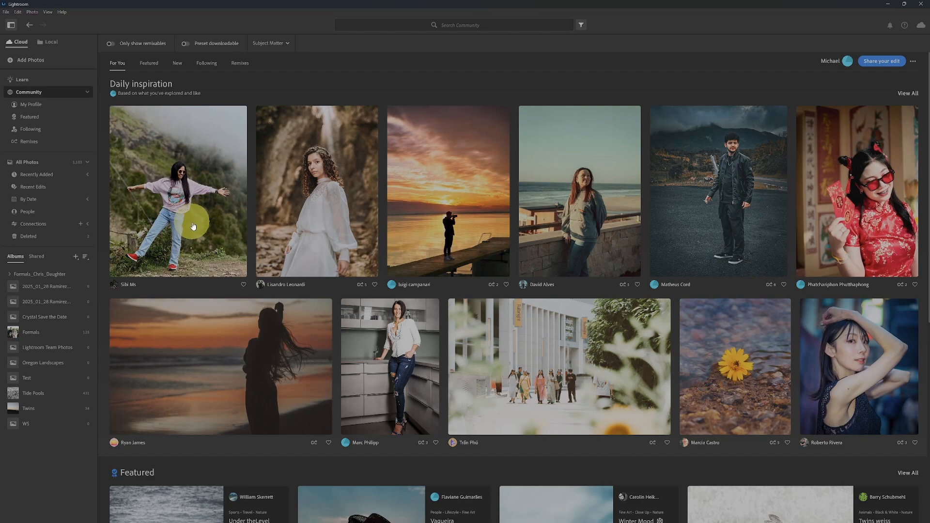
{"action": "scroll", "coordinate": [219, 322], "scroll_direction": "down", "scroll_amount": 3}
{"action": "scroll", "coordinate": [220, 321], "scroll_direction": "up", "scroll_amount": 3}
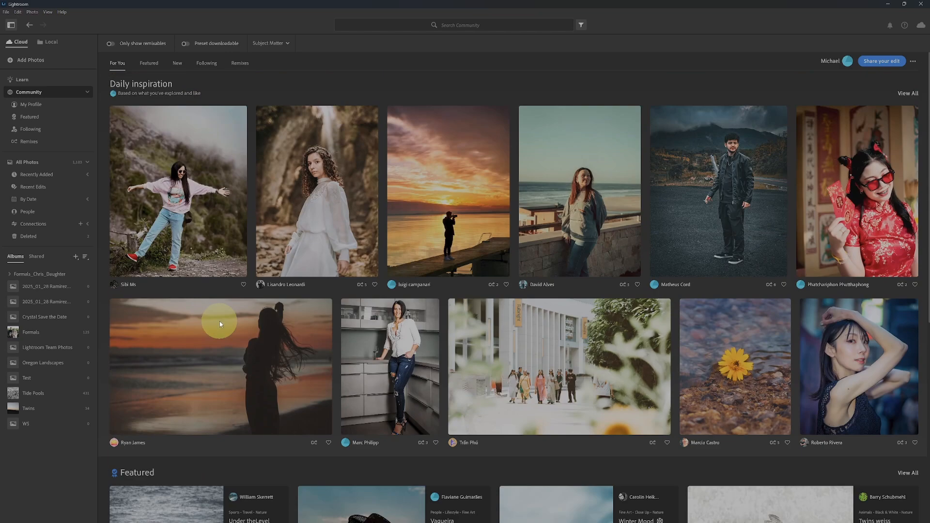
- Search the Community for "ocean" and browse the resulting photos for looks that can be saved as presets
{"action": "left_click", "coordinate": [470, 25]}
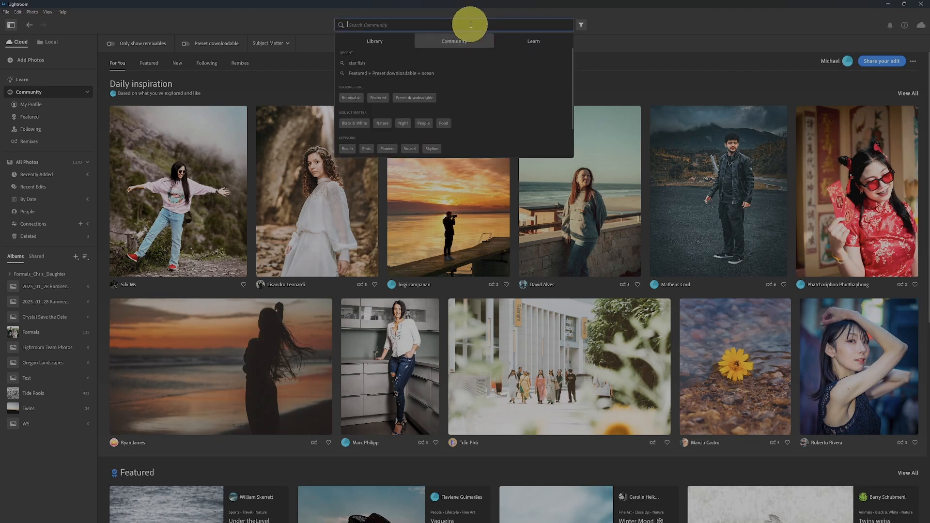
{"action": "type", "text": "ocean"}
{"action": "key", "text": "Return"}
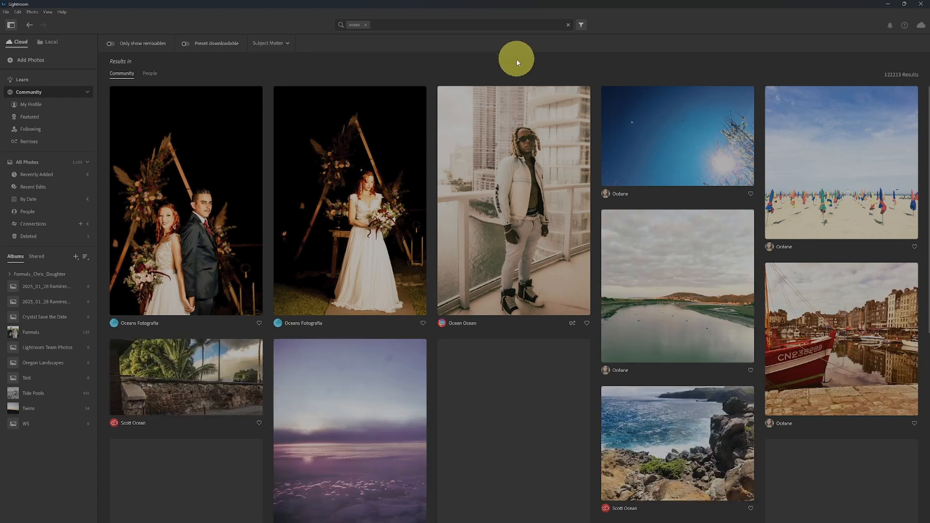
{"action": "scroll", "coordinate": [538, 184], "scroll_direction": "down", "scroll_amount": 1}
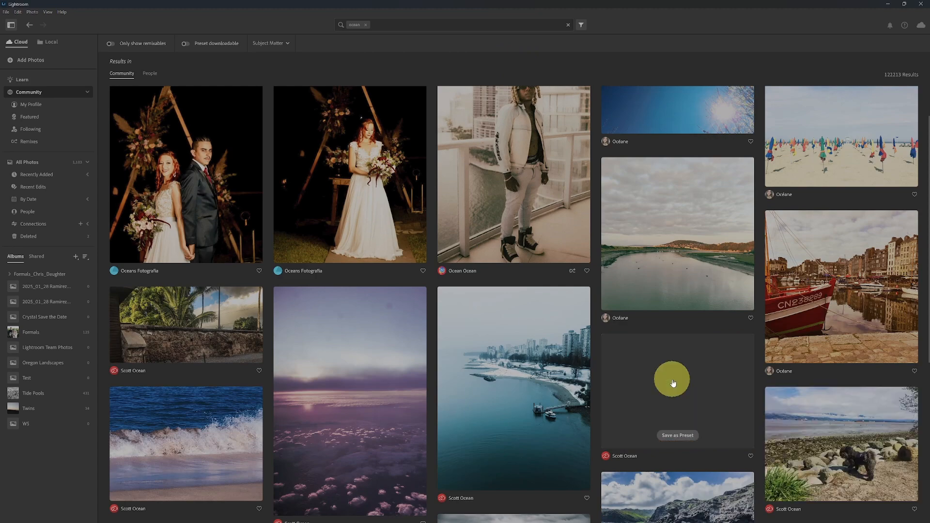
{"action": "scroll", "coordinate": [671, 380], "scroll_direction": "down", "scroll_amount": 1}
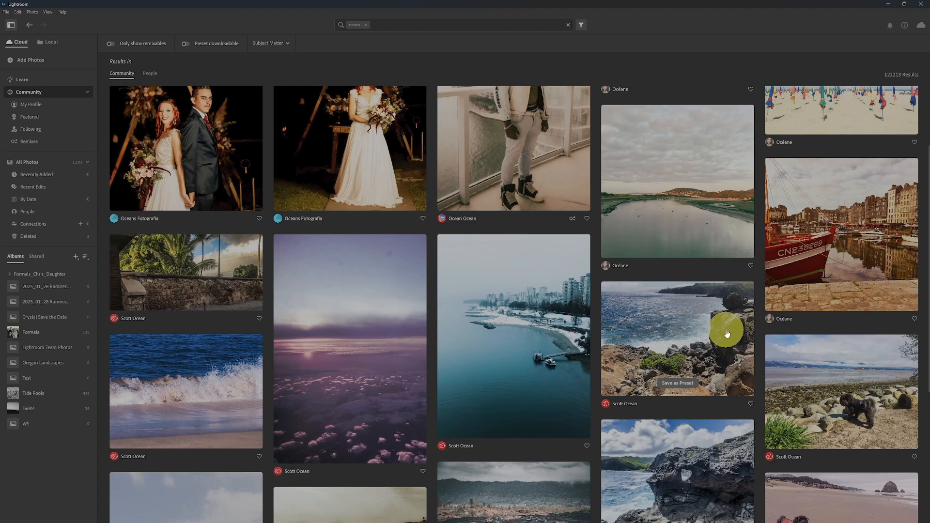
- Finish browsing the ocean photos, then search the Community for "coast" and look through the results
{"action": "scroll", "coordinate": [194, 356], "scroll_direction": "down", "scroll_amount": 5}
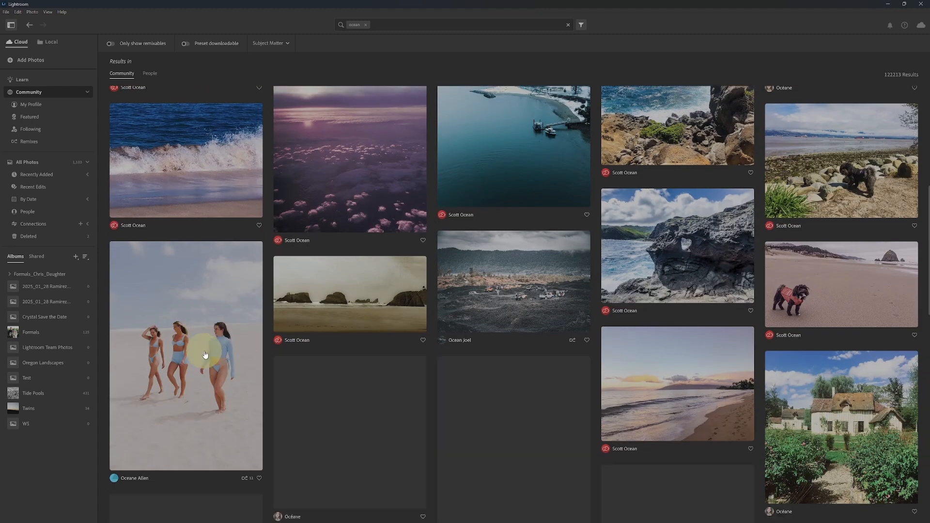
{"action": "scroll", "coordinate": [671, 279], "scroll_direction": "up", "scroll_amount": 4}
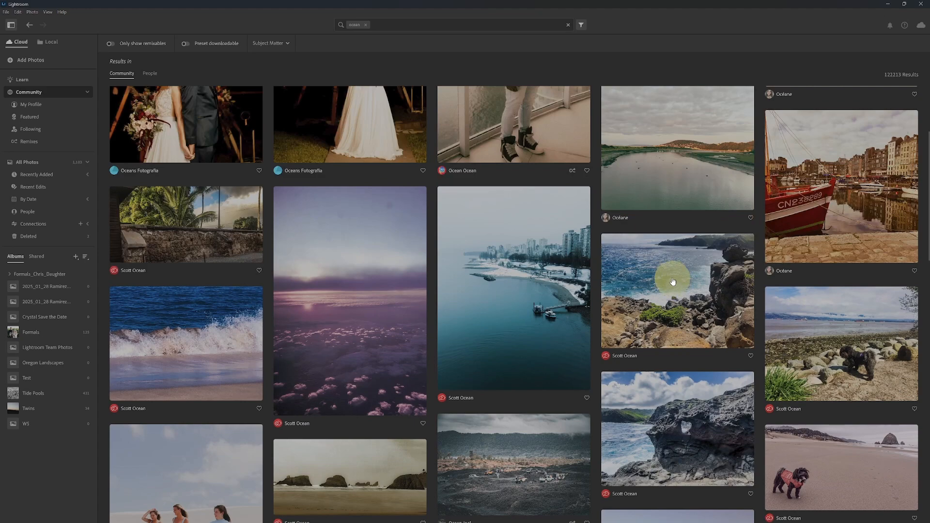
{"action": "scroll", "coordinate": [672, 282], "scroll_direction": "up", "scroll_amount": 3}
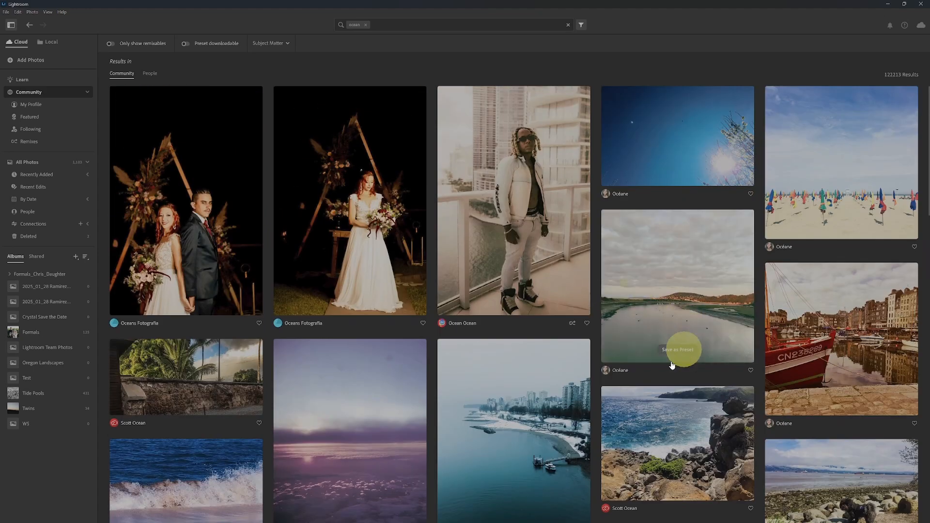
{"action": "left_click", "coordinate": [390, 27]}
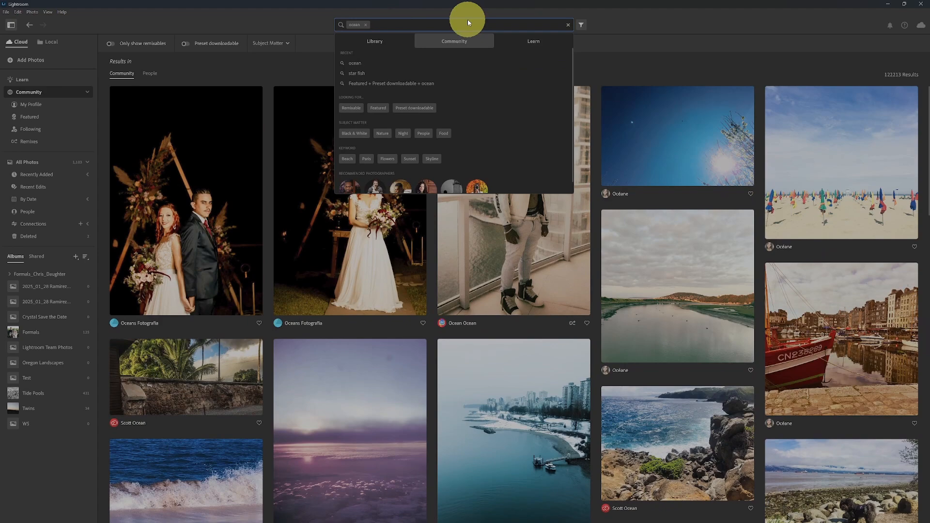
{"action": "key", "text": "BackSpace"}
{"action": "key", "text": "BackSpace"}
{"action": "type", "text": "soast"}
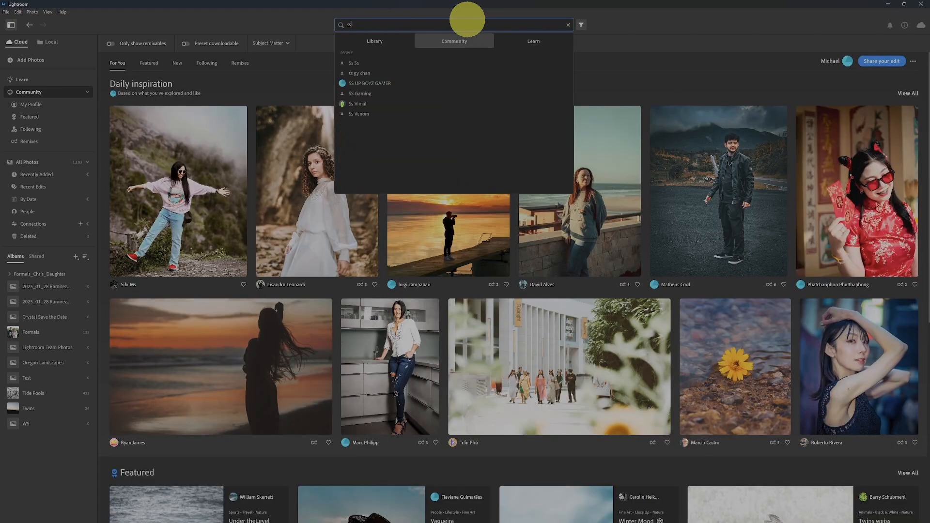
{"action": "key", "text": "Return"}
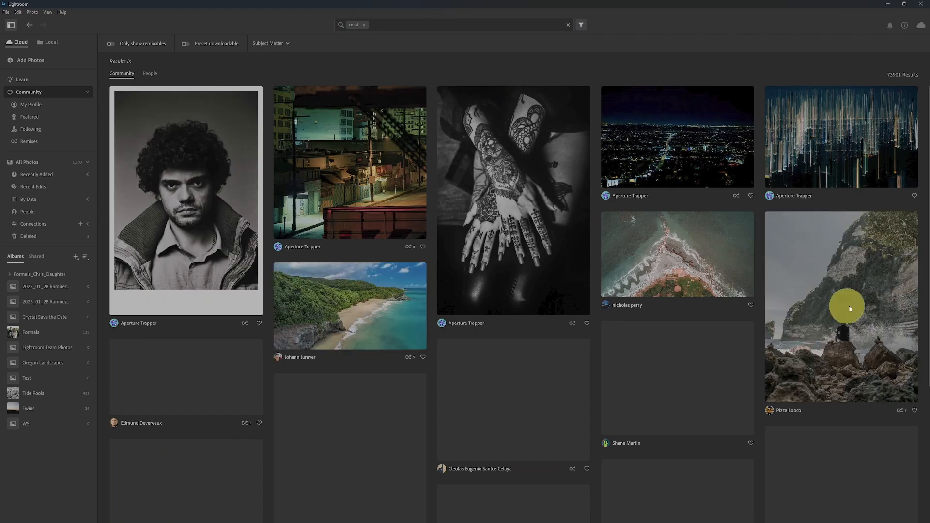
{"action": "scroll", "coordinate": [839, 297], "scroll_direction": "down", "scroll_amount": 2}
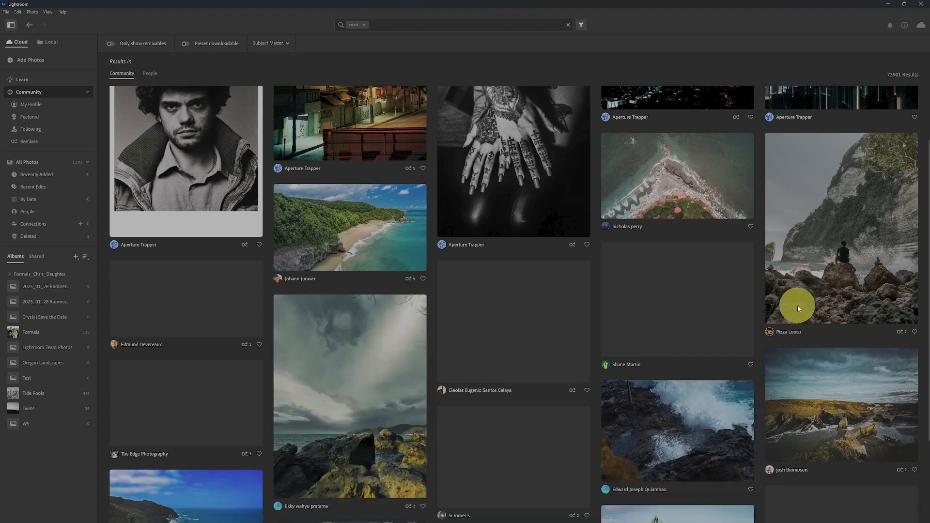
{"action": "mouse_move", "coordinate": [863, 404]}
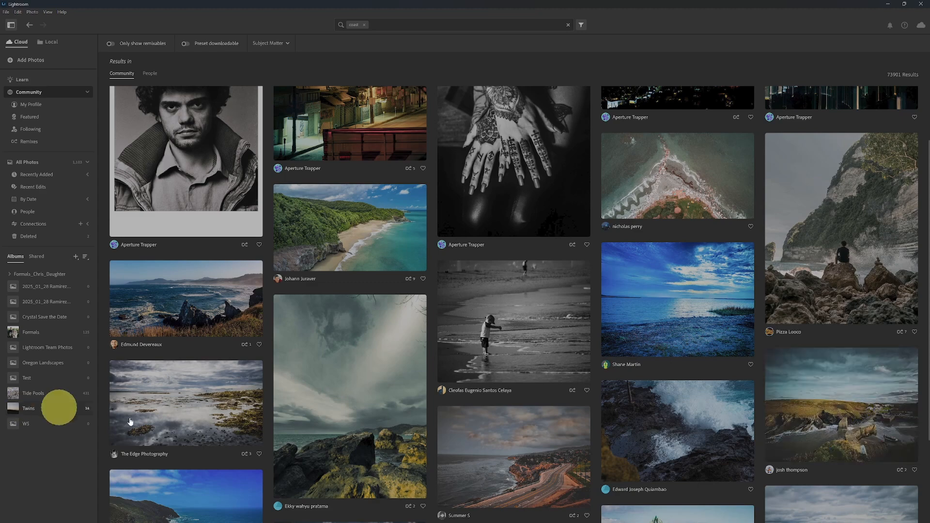
- Save the edit of The Edge Photography's rocky shoreline photo as a preset in the Saved from Community group, after reviewing its included settings
{"action": "mouse_move", "coordinate": [201, 414]}
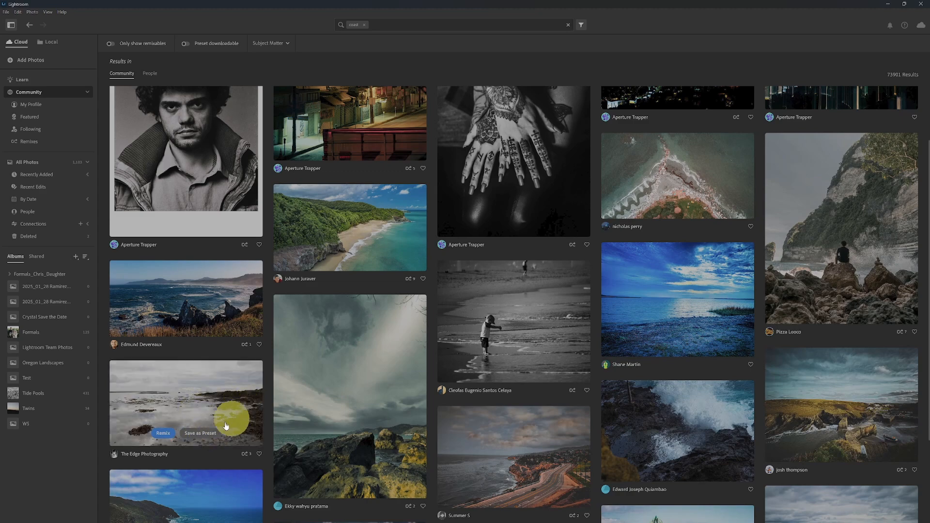
{"action": "left_click", "coordinate": [187, 435]}
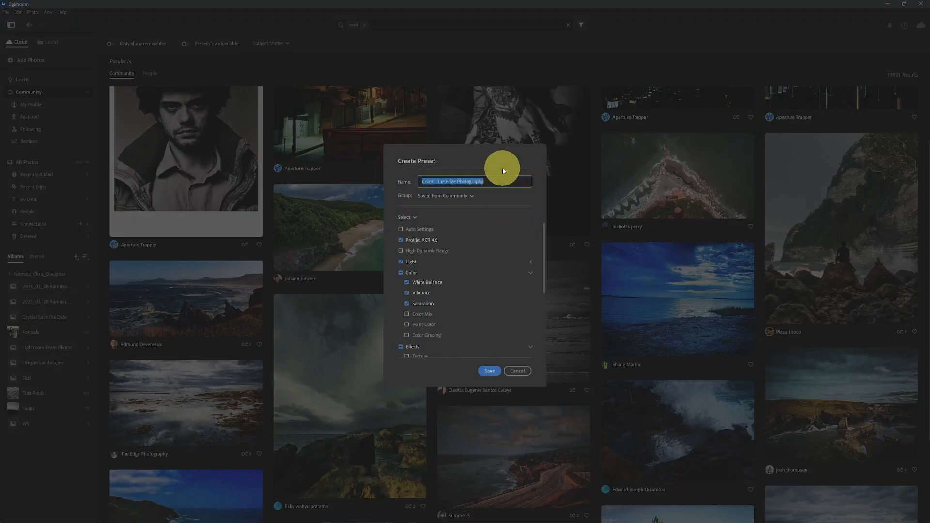
{"action": "scroll", "coordinate": [436, 315], "scroll_direction": "down", "scroll_amount": 2}
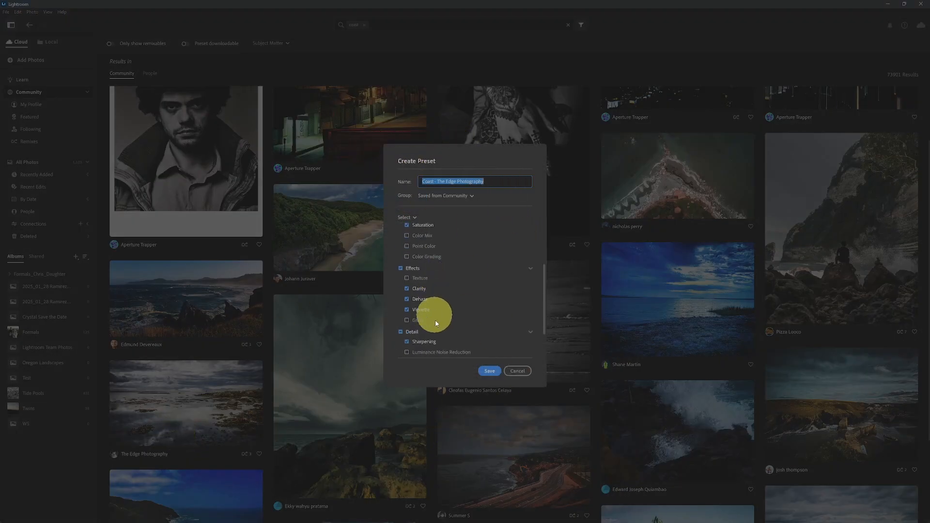
{"action": "scroll", "coordinate": [429, 336], "scroll_direction": "up", "scroll_amount": 2}
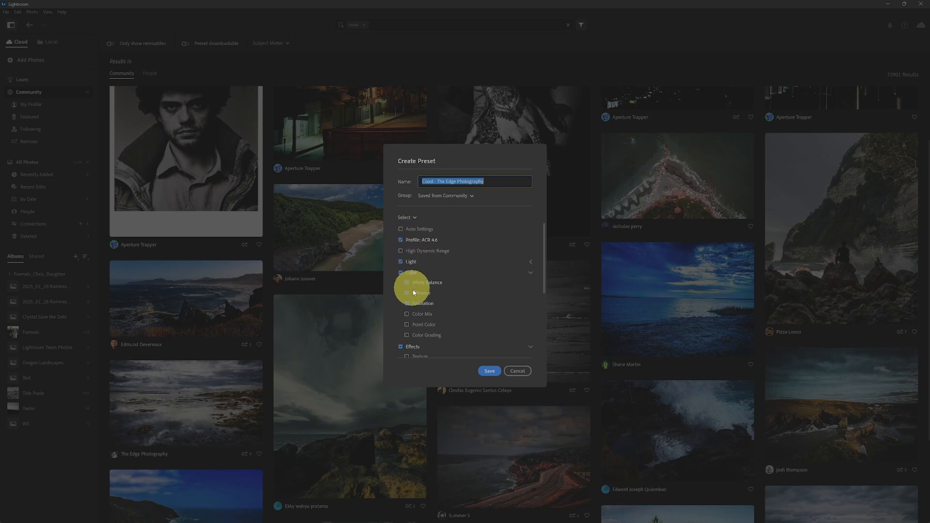
{"action": "scroll", "coordinate": [413, 315], "scroll_direction": "down", "scroll_amount": 2}
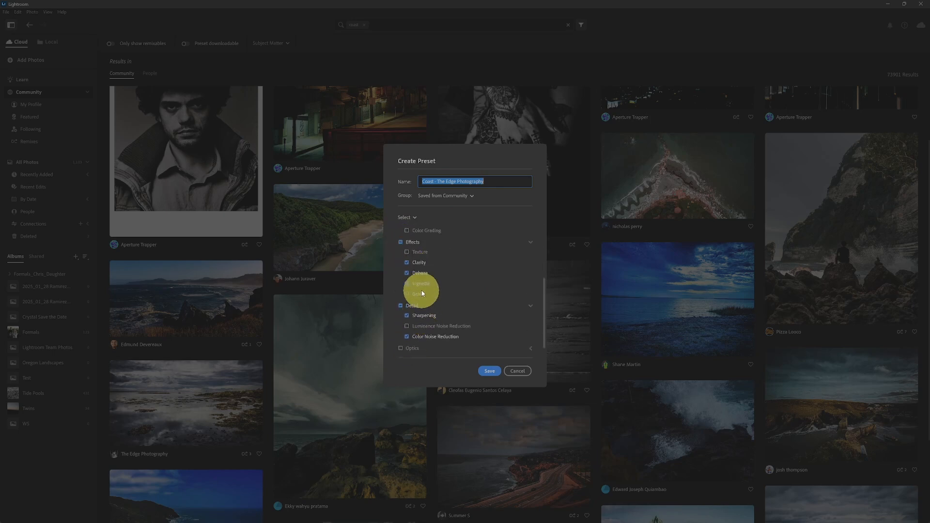
{"action": "scroll", "coordinate": [424, 334], "scroll_direction": "down", "scroll_amount": 2}
{"action": "scroll", "coordinate": [436, 284], "scroll_direction": "up", "scroll_amount": 4}
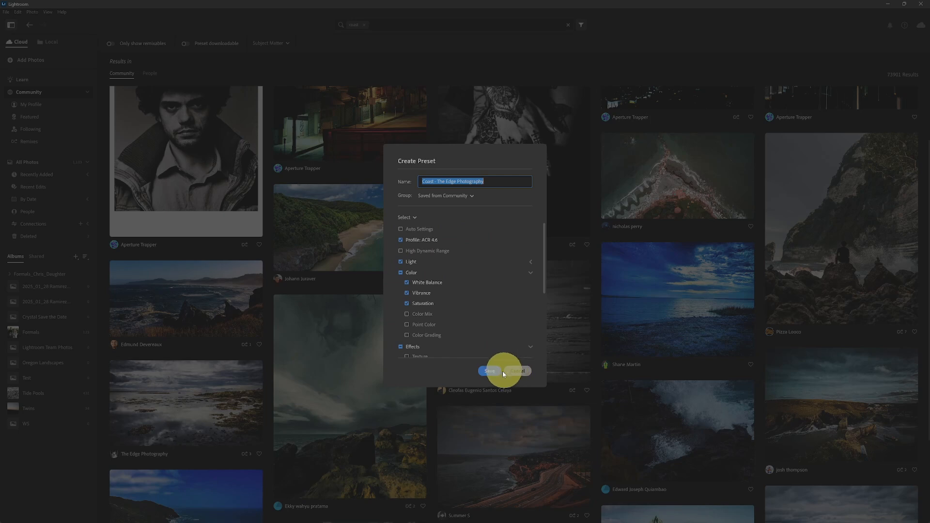
{"action": "left_click", "coordinate": [489, 372]}
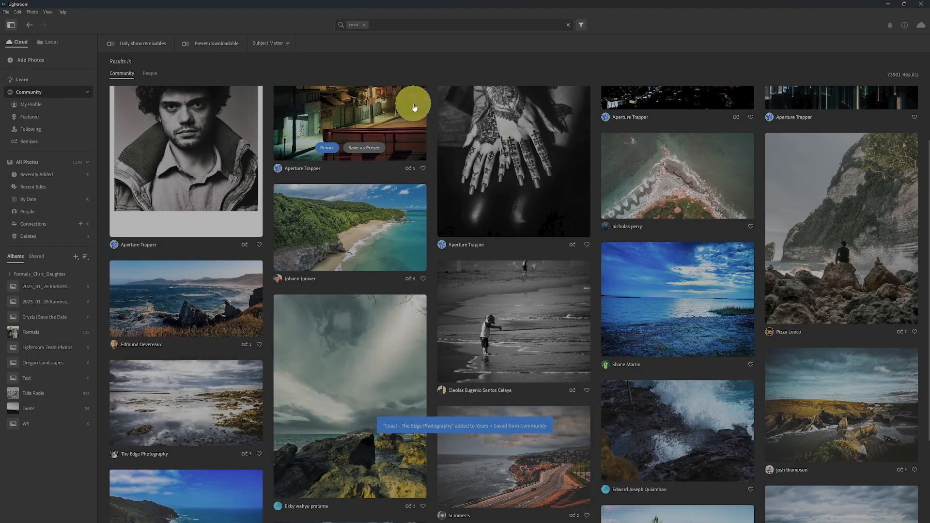
- Return from the Community to the tide pool seascape and show your own saved presets
{"action": "left_click", "coordinate": [30, 27]}
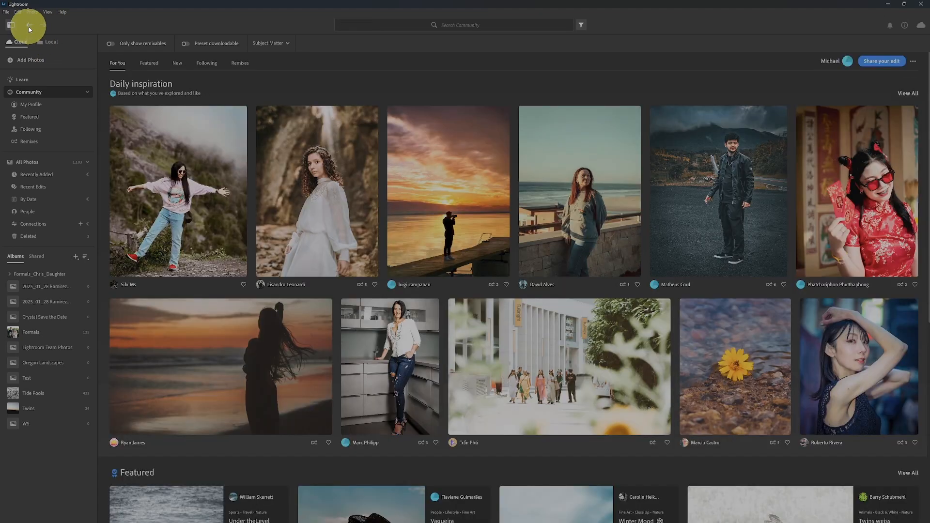
{"action": "left_click", "coordinate": [29, 27]}
{"action": "left_click", "coordinate": [29, 27]}
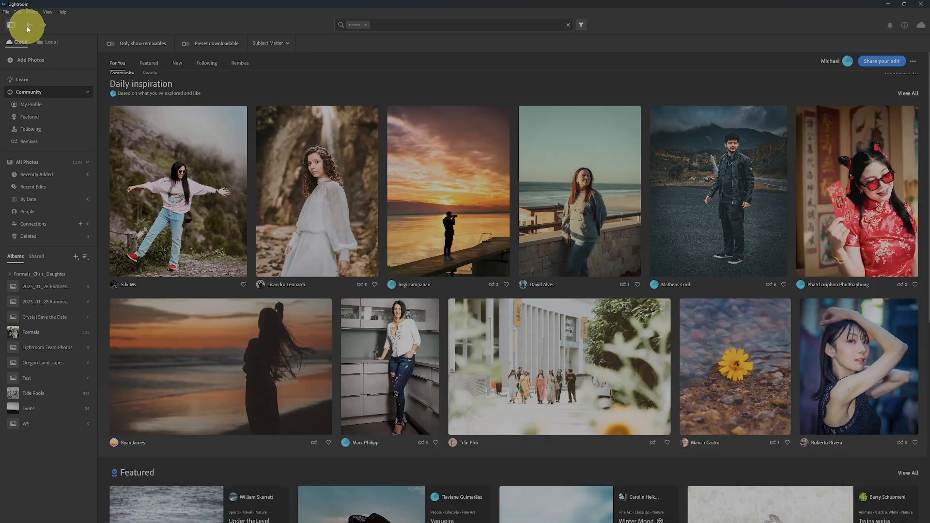
{"action": "left_click", "coordinate": [30, 26]}
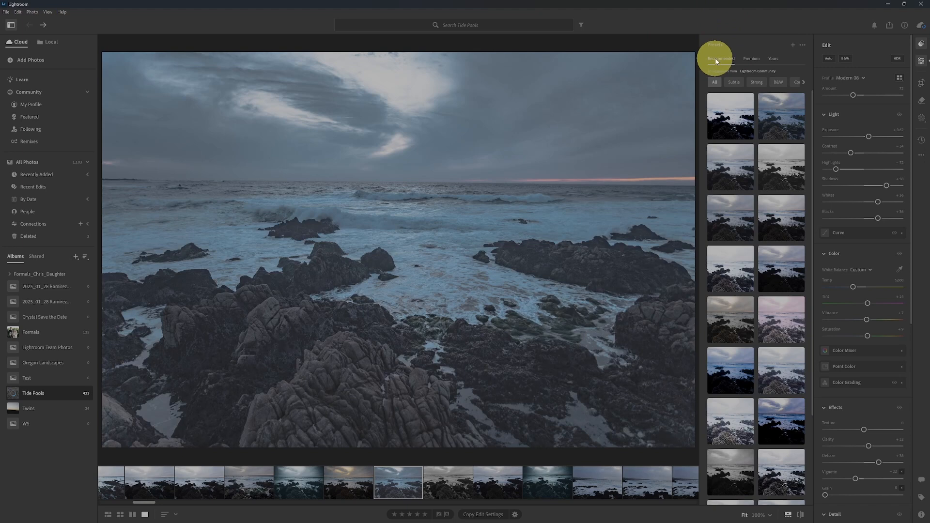
{"action": "left_click", "coordinate": [755, 59]}
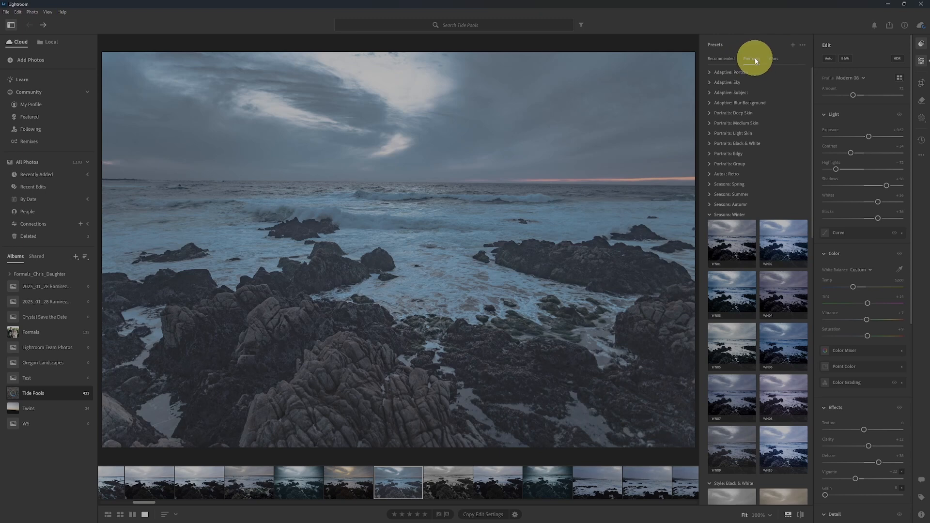
{"action": "left_click", "coordinate": [774, 60]}
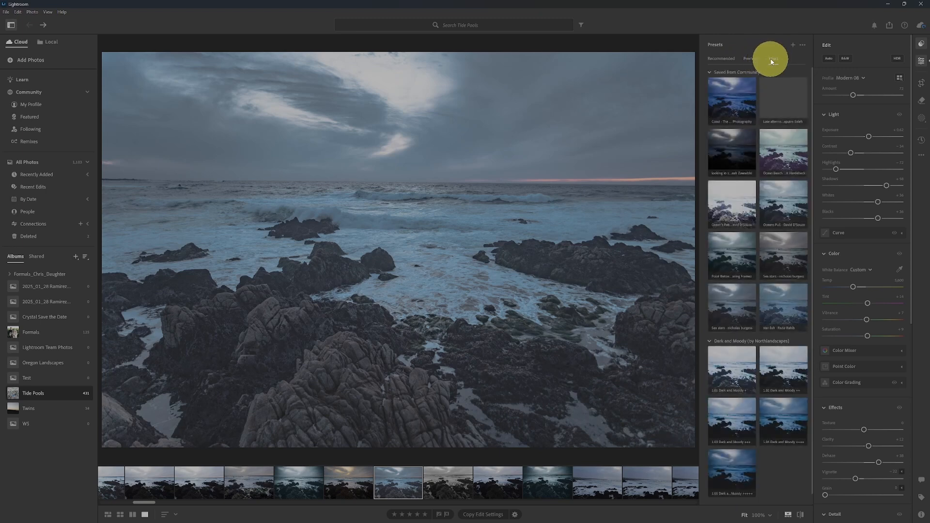
- Apply the saved "Coast - The Edge Photography" preset to the seascape and reduce its amount to about 50
{"action": "left_click", "coordinate": [738, 92]}
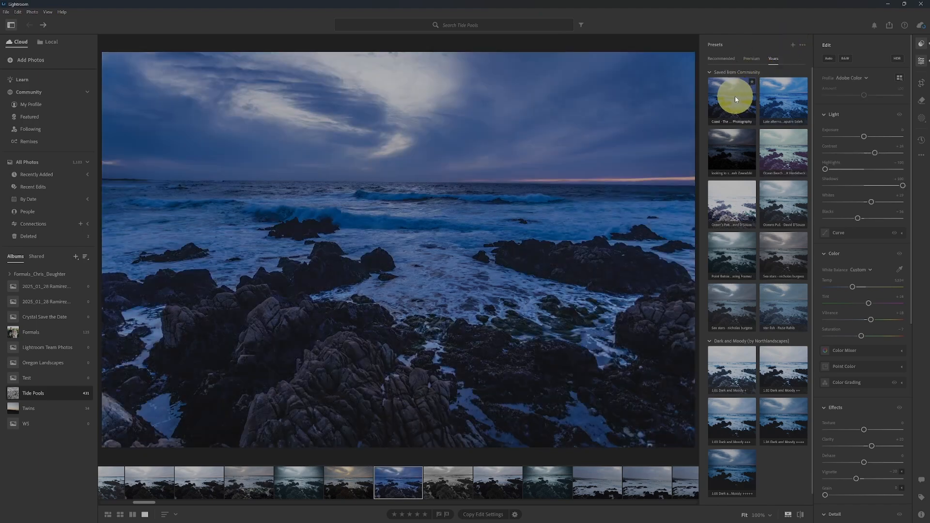
{"action": "left_click", "coordinate": [734, 97]}
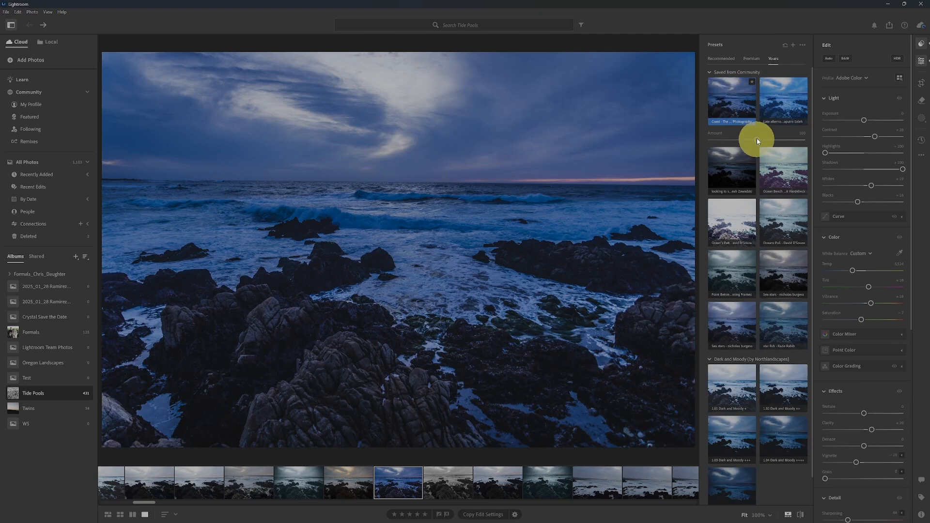
{"action": "left_click_drag", "start_coordinate": [758, 141], "coordinate": [733, 137]}
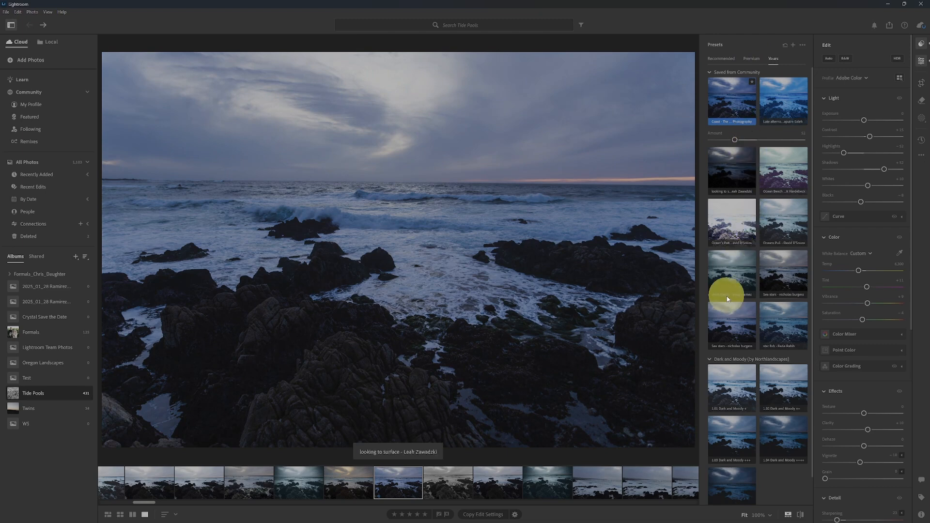
- Apply the first preset in the fourth row of the Saved from Community group to the seascape and preview the other saved presets
{"action": "left_click", "coordinate": [733, 269]}
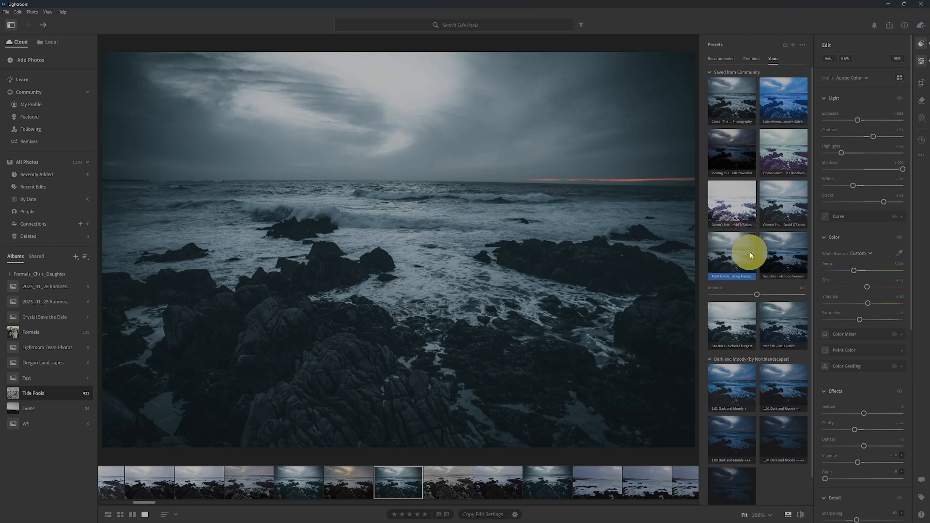
{"action": "scroll", "coordinate": [746, 255], "scroll_direction": "down", "scroll_amount": 1}
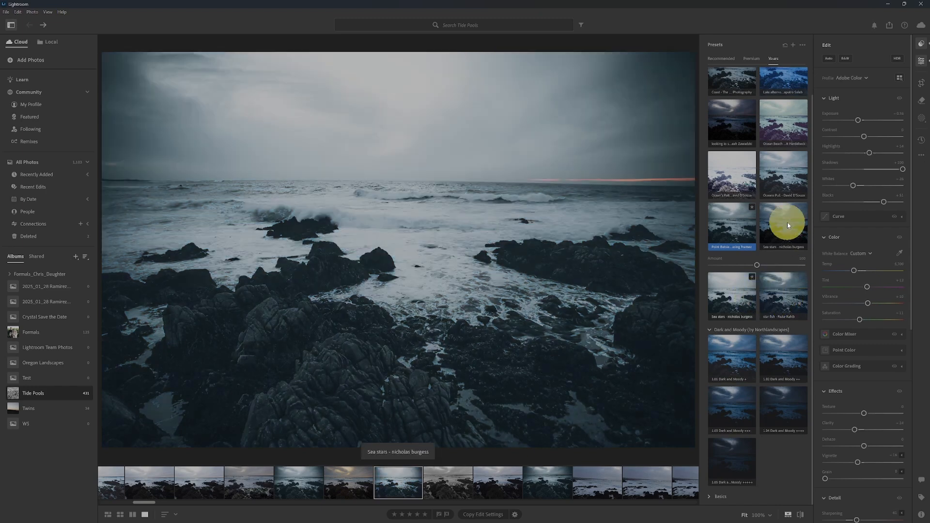
{"action": "scroll", "coordinate": [783, 222], "scroll_direction": "up", "scroll_amount": 1}
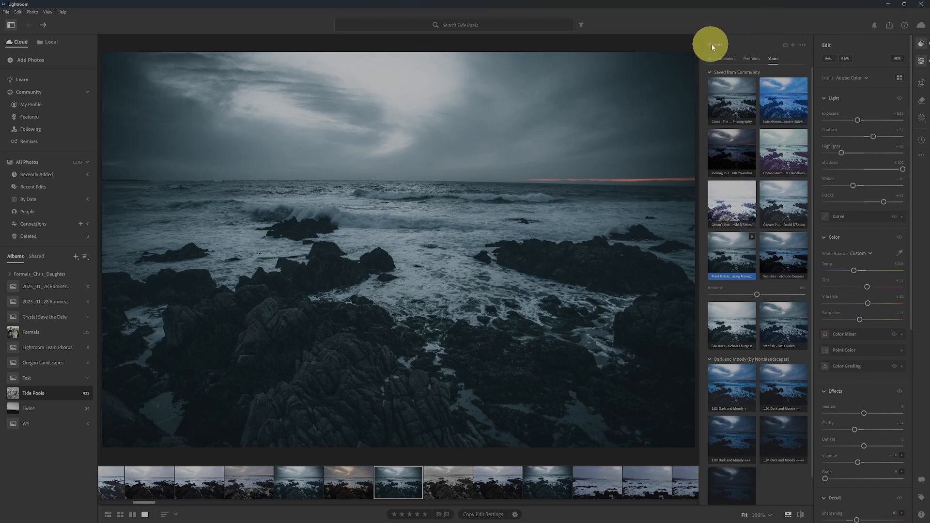
- Open the dialog for importing presets and close it without importing anything
{"action": "left_click", "coordinate": [803, 47]}
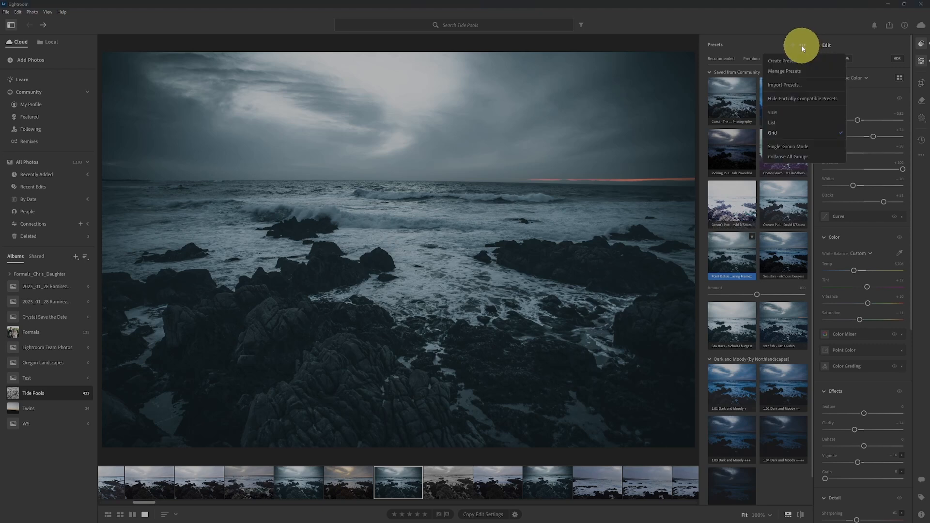
{"action": "left_click", "coordinate": [801, 83]}
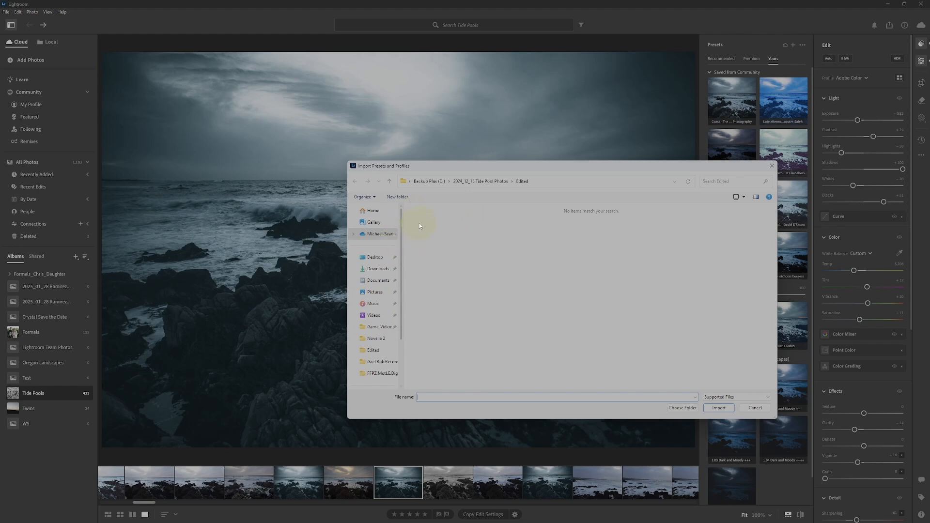
{"action": "left_click", "coordinate": [754, 408]}
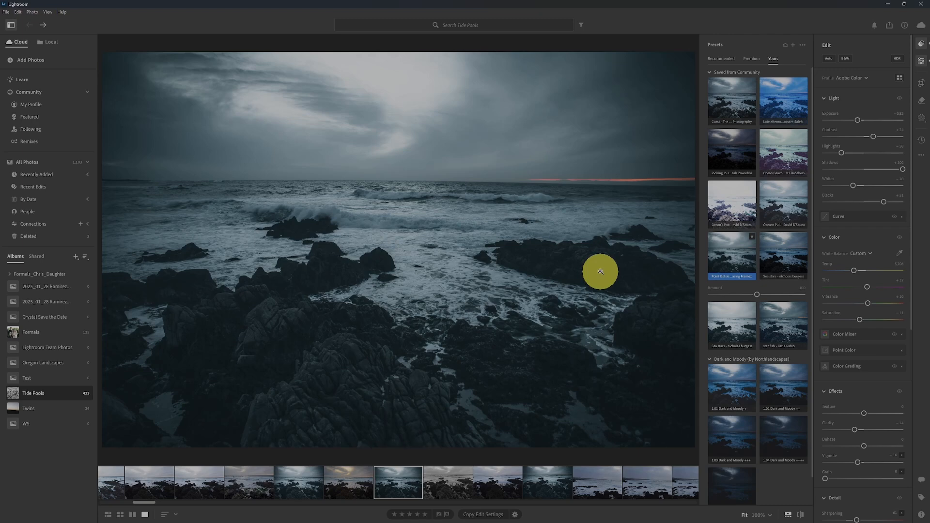
- Open the side-profile portrait with the purple hat and apply its first recommended preset at an amount of about 65
{"action": "left_click", "coordinate": [721, 58]}
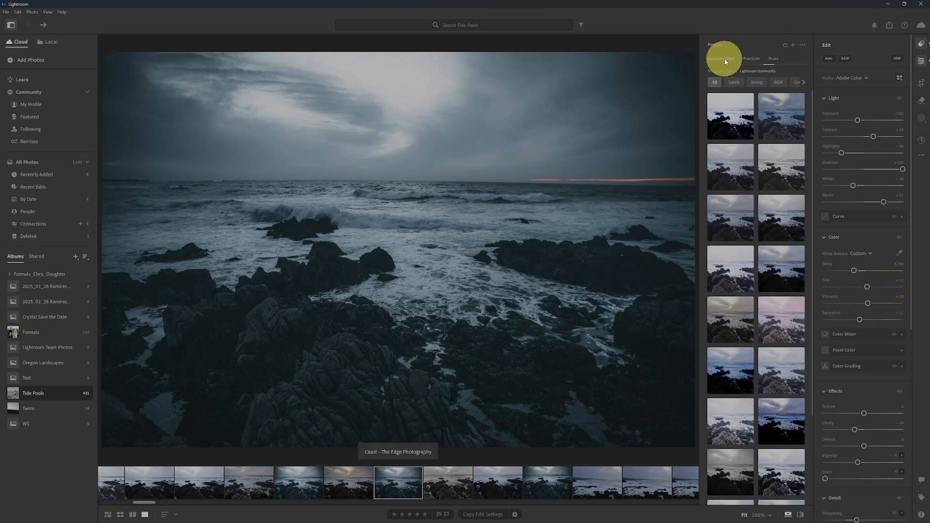
{"action": "left_click", "coordinate": [763, 127]}
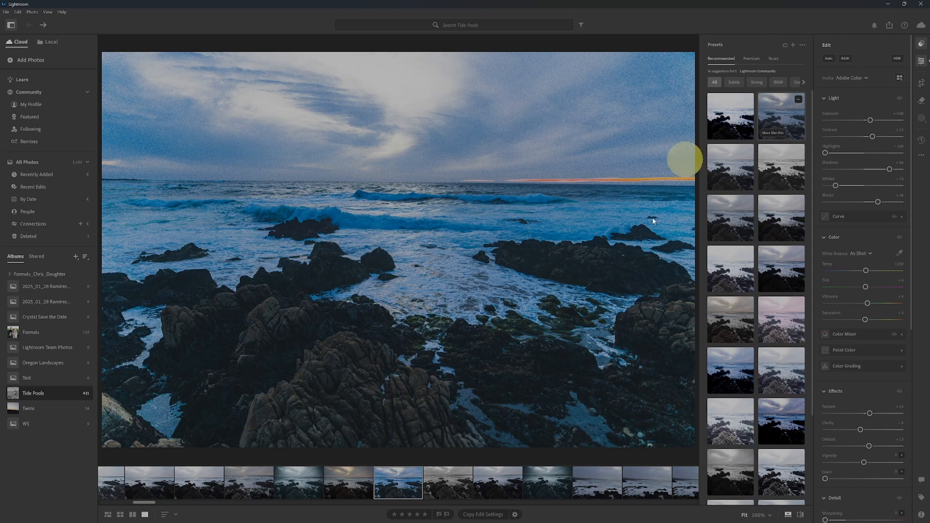
{"action": "left_click_drag", "start_coordinate": [141, 503], "coordinate": [116, 505]}
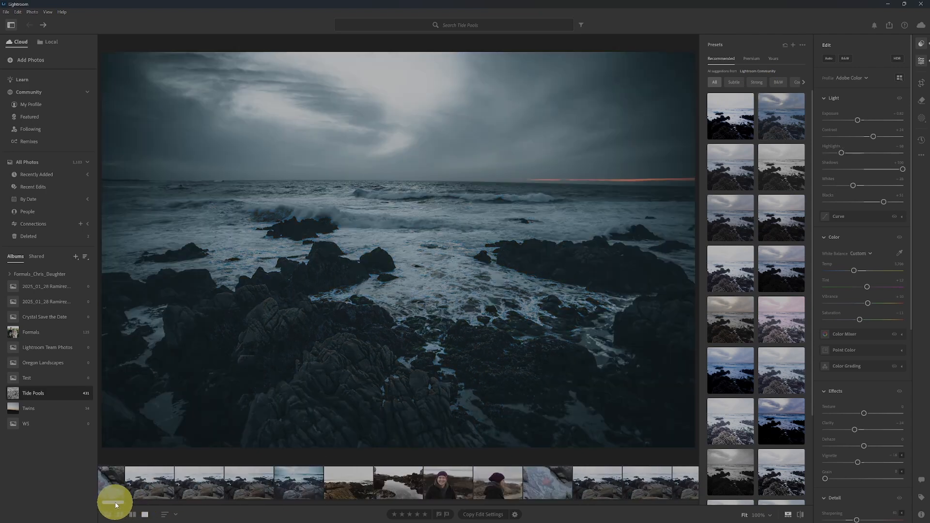
{"action": "left_click", "coordinate": [492, 488]}
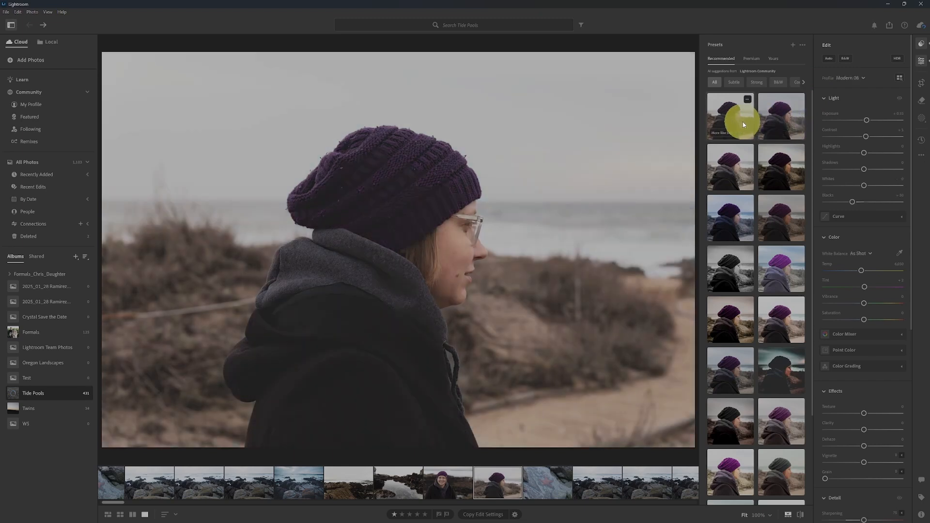
{"action": "left_click", "coordinate": [740, 127]}
{"action": "mouse_move", "coordinate": [753, 158]}
{"action": "left_mouse_down"}
{"action": "mouse_move", "coordinate": [742, 156]}
{"action": "mouse_move", "coordinate": [767, 159]}
{"action": "mouse_move", "coordinate": [739, 158]}
{"action": "left_mouse_up"}
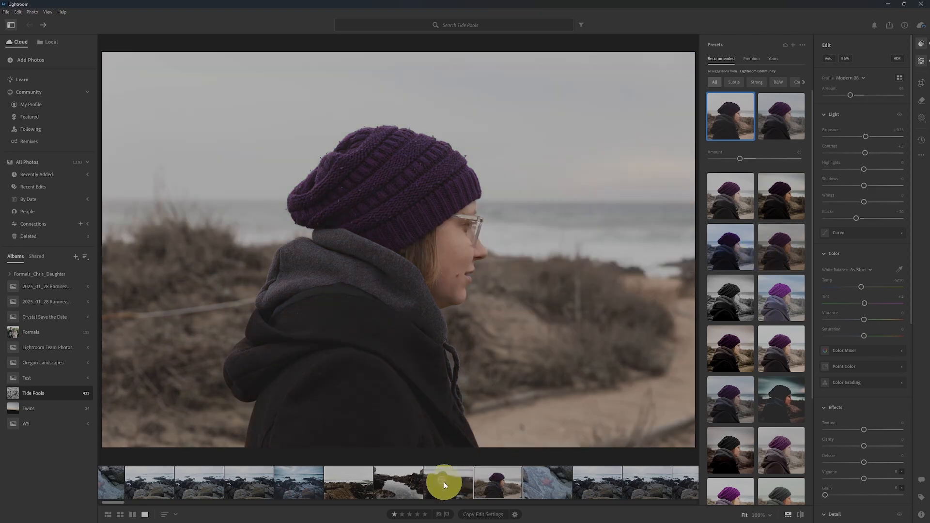
- Lower Exposure to about -0.4 on the front-facing portrait, then apply the first recommended preset in the fourth row
{"action": "left_click", "coordinate": [444, 481]}
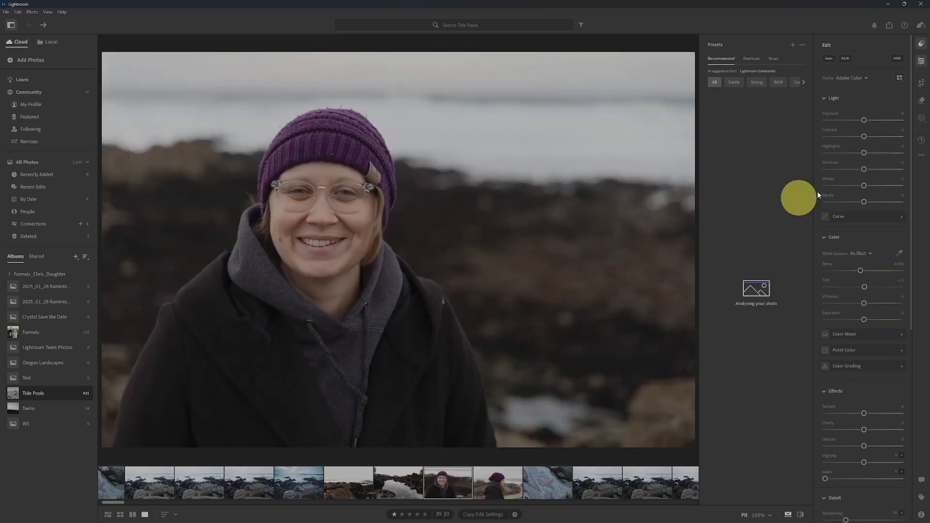
{"action": "left_click_drag", "start_coordinate": [873, 122], "coordinate": [860, 120]}
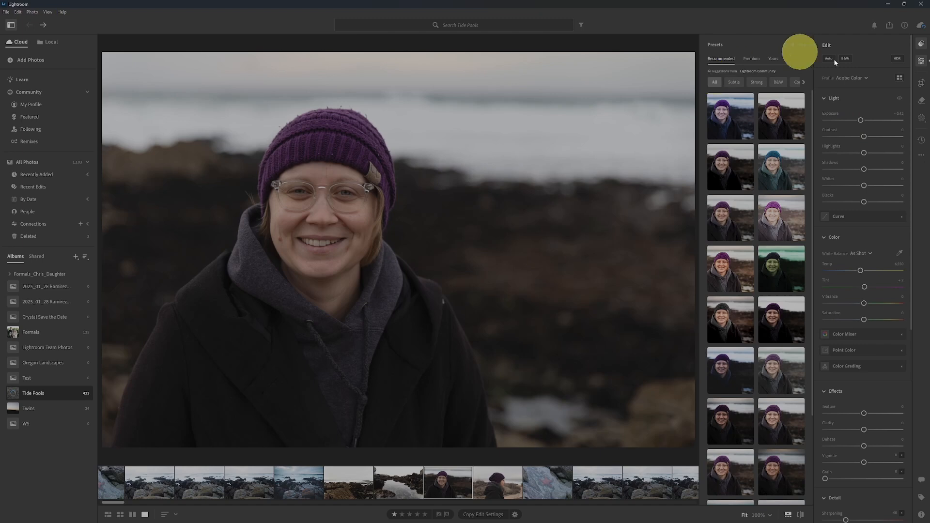
{"action": "left_click", "coordinate": [730, 278]}
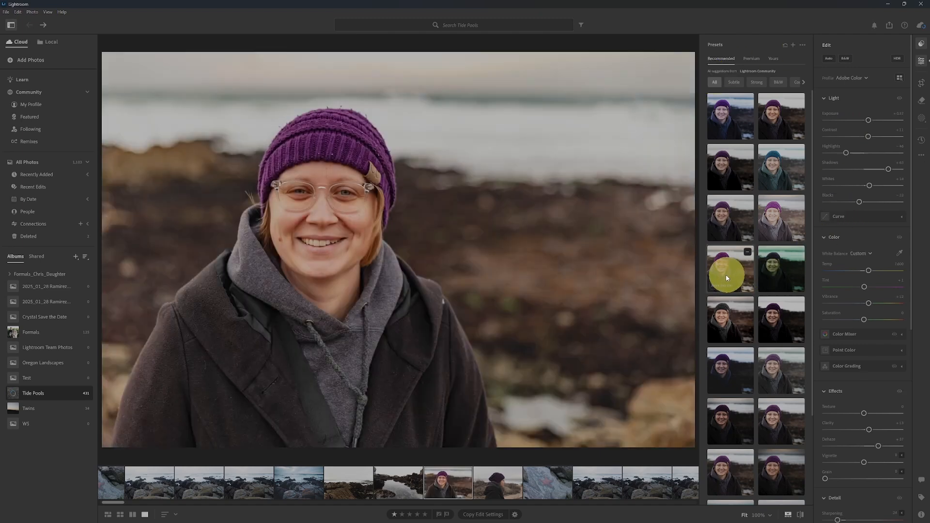